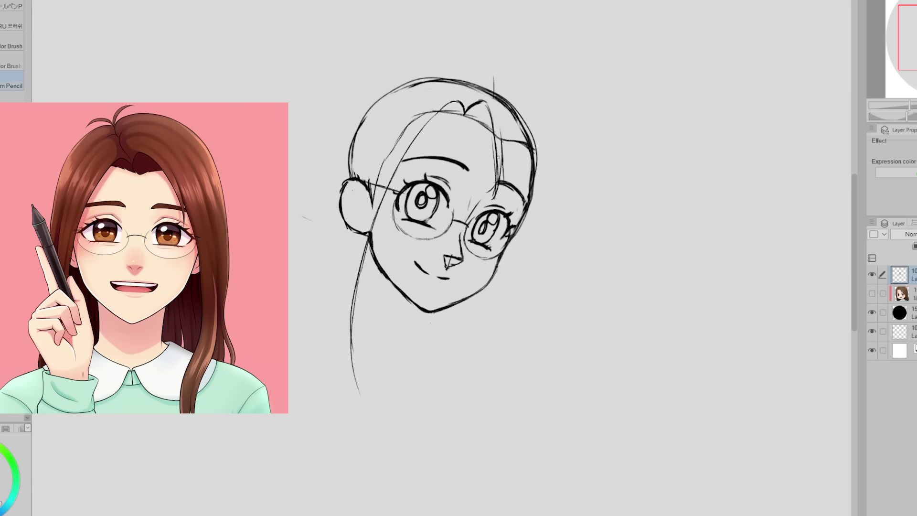
Sketch the neck below the jaw and fit the rough portrait to the circular frame with a scale and rotate transform.
key(h)
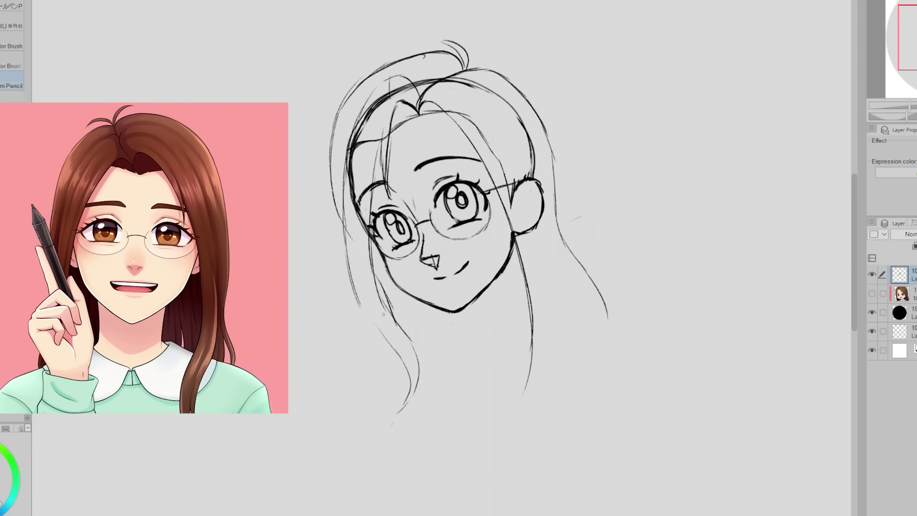
drag(475, 299, 493, 357)
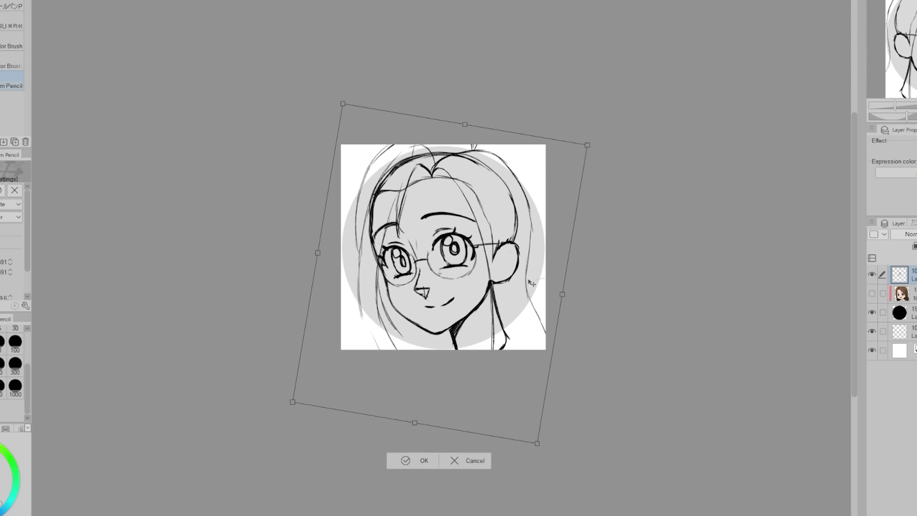
key(ctrl+plus)
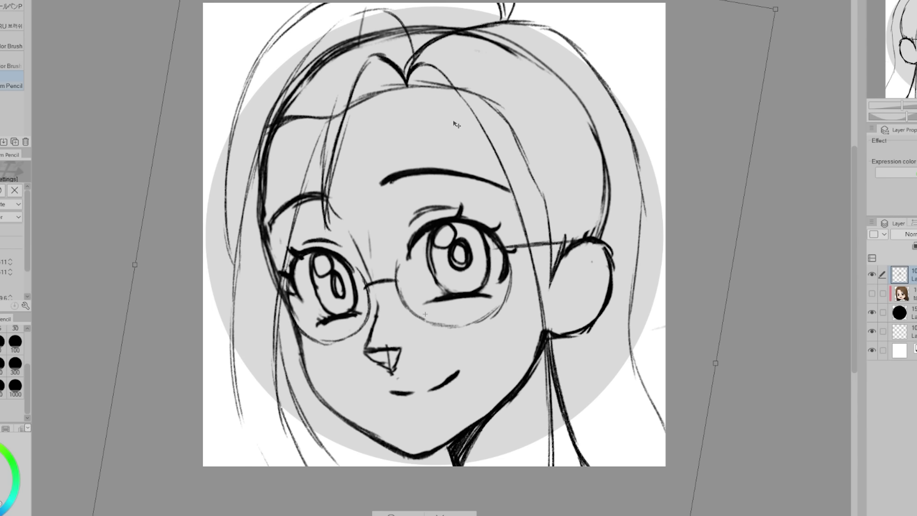
key(Return)
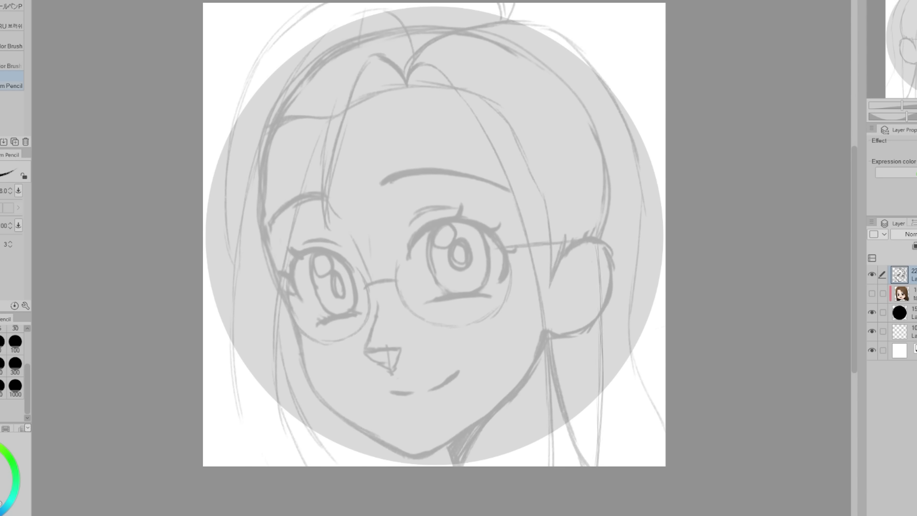
Add a new line-art layer above the rough sketch and tint the faded sketch with a layer color.
key(h)
key(ctrl+shift+n)
key(ctrl+plus)
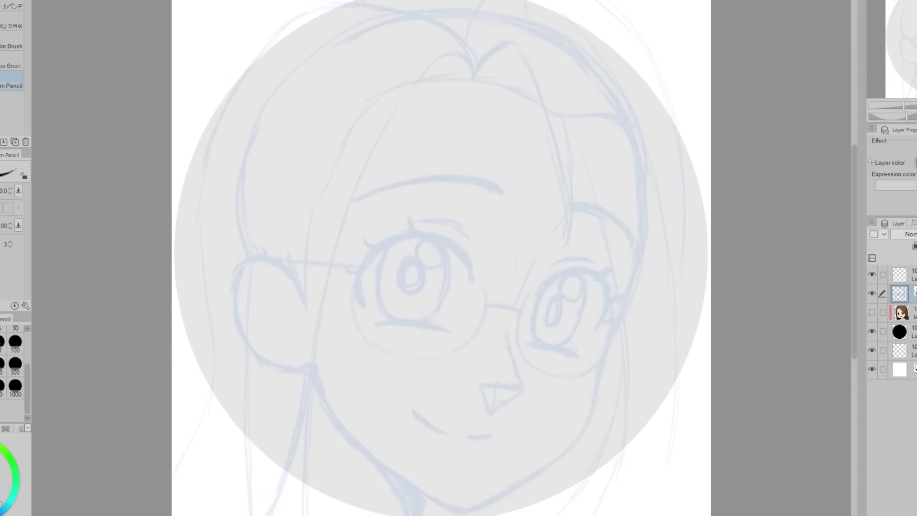
key(h)
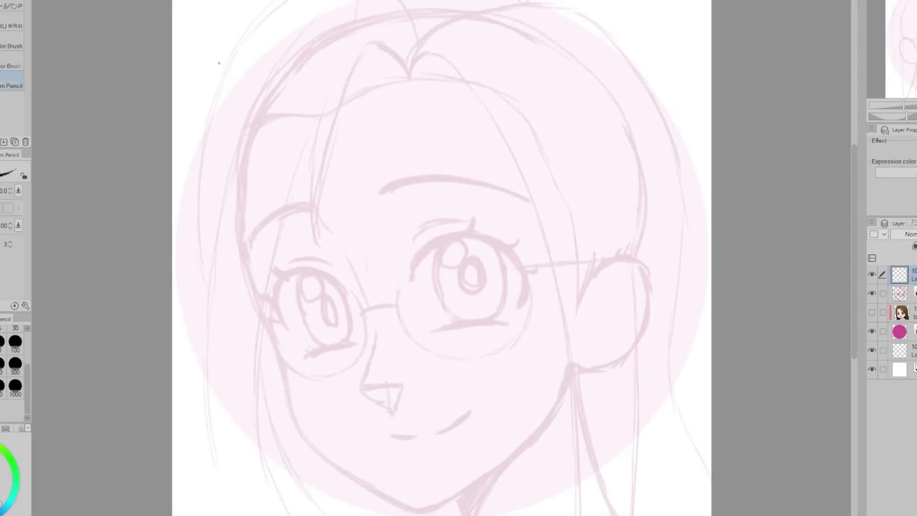
Ink the jaw and cheek contour, the nose and the smile over the sketch with the pencil.
key(h)
drag(310, 363, 382, 463)
drag(310, 356, 324, 398)
mouse_move(530, 267)
mouse_down()
mouse_move(510, 313)
mouse_move(555, 353)
mouse_up()
key(ctrl+plus)
key(h)
drag(328, 356, 358, 378)
drag(377, 359, 368, 365)
drag(366, 425, 415, 426)
key(h)
drag(401, 396, 473, 424)
Refine the face contour lines with Liquify and a transform, checking them with the sketch layer temporarily hidden.
key(j)
key(ctrl+minus)
key(ctrl+t)
key(Return)
click(871, 293)
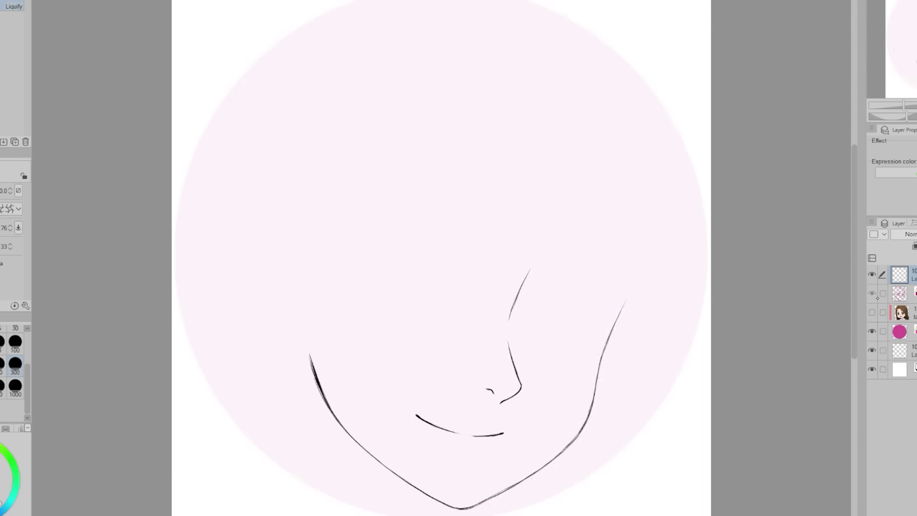
click(872, 293)
Thicken both ends of the smile line with the pencil.
key(p)
key(ctrl+plus)
key(h)
key(h)
drag(595, 42, 736, 135)
Ink the larger eye's upper lash line as a thick arc built from overlapping strokes.
drag(346, 128, 380, 117)
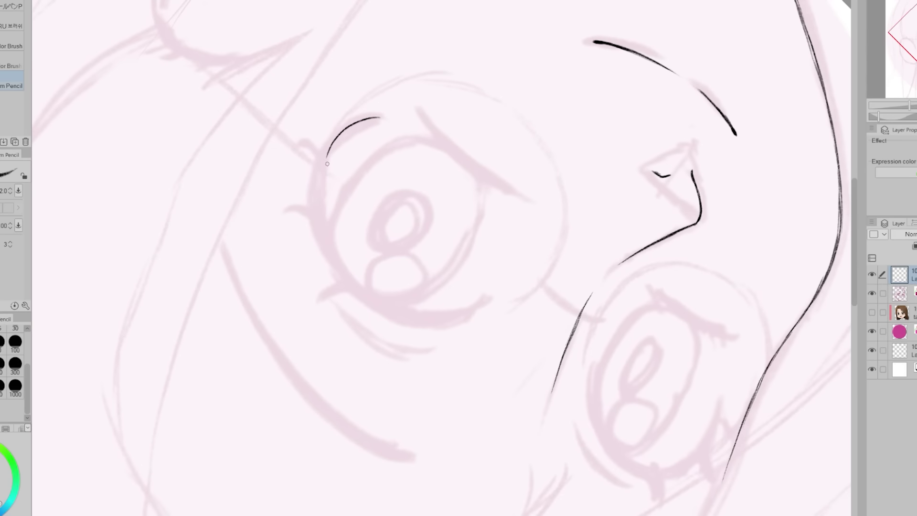
key(h)
drag(307, 191, 282, 300)
key(h)
drag(399, 186, 378, 238)
key(ctrl+plus)
drag(375, 127, 354, 279)
key(h)
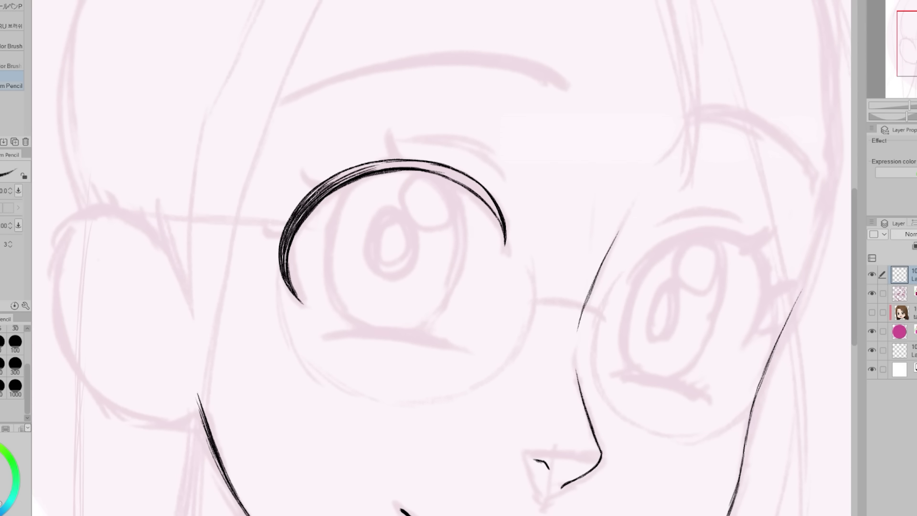
Add pointed lashes, an eyelid crease and a thick lower lash line to the larger eye.
key(h)
drag(479, 158, 495, 138)
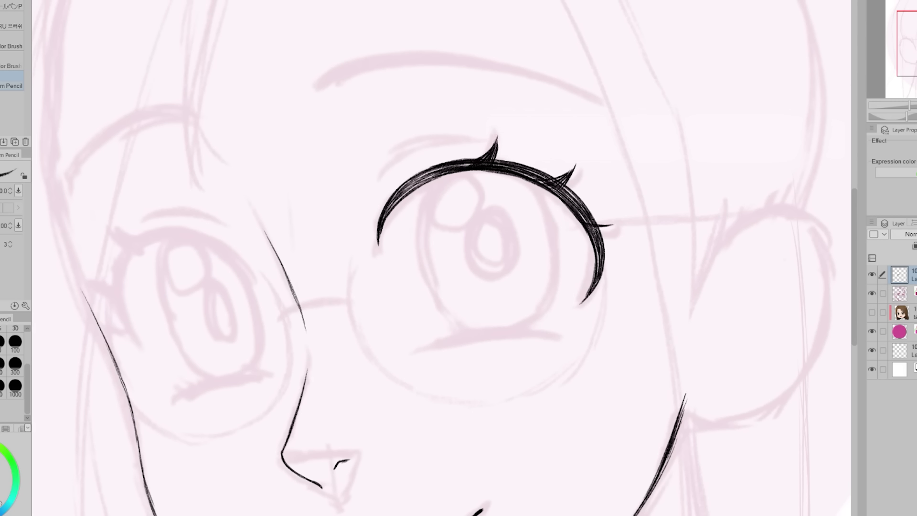
key(h)
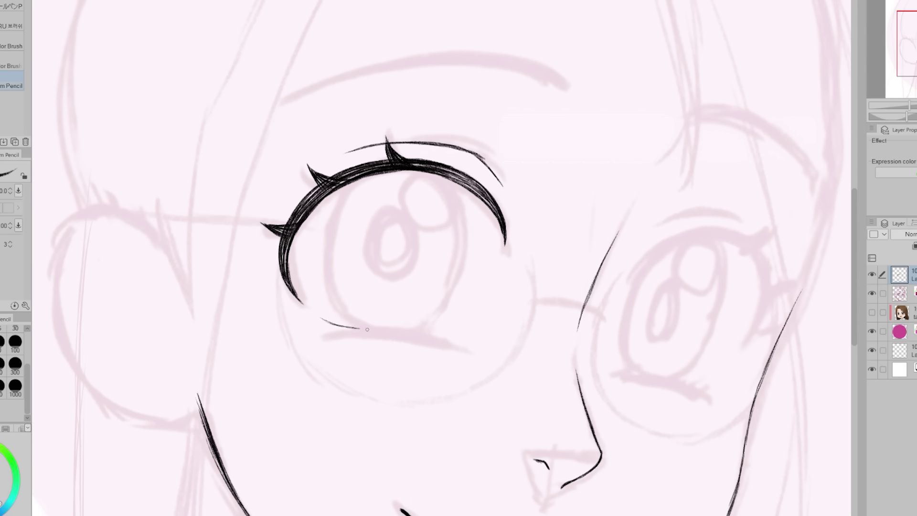
drag(328, 337, 381, 333)
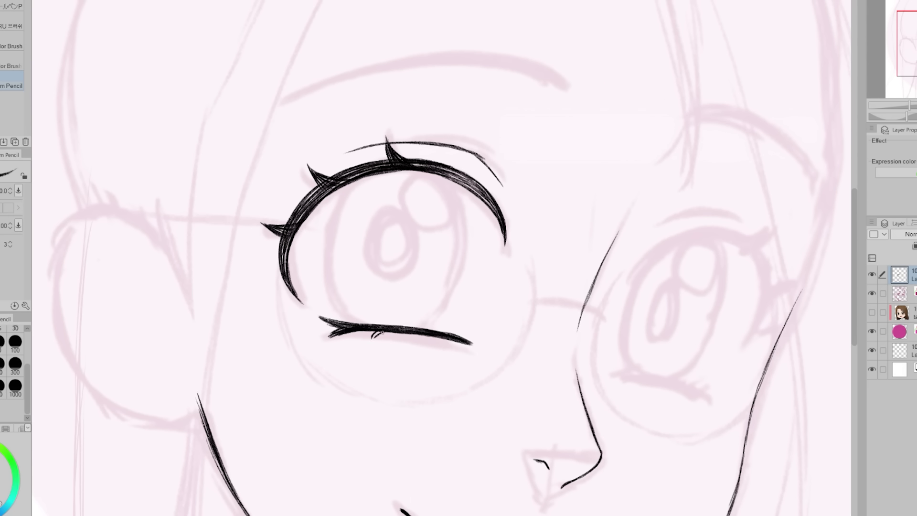
Lasso the inked larger eye and adjust it with a transform to fit the face.
key(h)
key(ctrl+minus)
drag(396, 201, 401, 191)
key(ctrl+t)
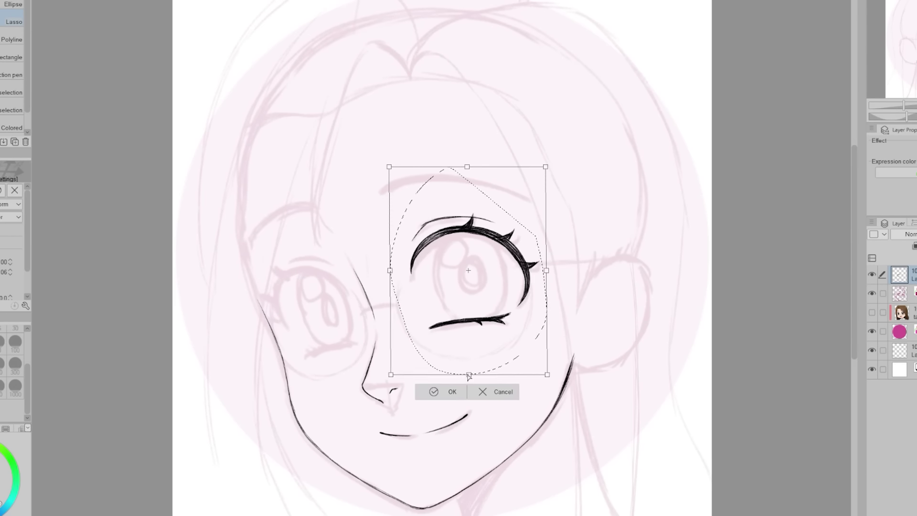
key(Return)
Ink the smaller eye's upper lash line with the pencil and smooth its curve with Liquify.
key(h)
key(p)
key(ctrl+plus)
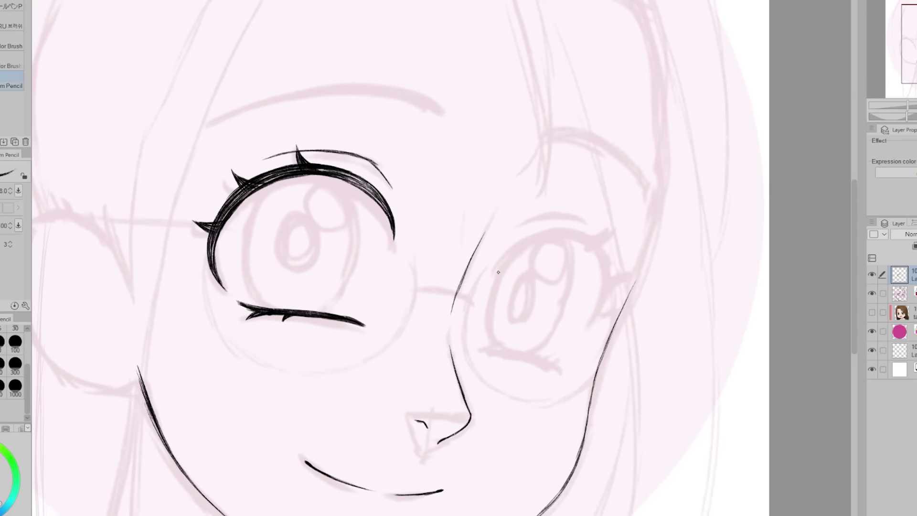
drag(489, 277, 564, 227)
key(h)
mouse_move(308, 232)
mouse_down()
mouse_move(270, 318)
mouse_move(278, 344)
mouse_up()
key(h)
drag(497, 265, 587, 235)
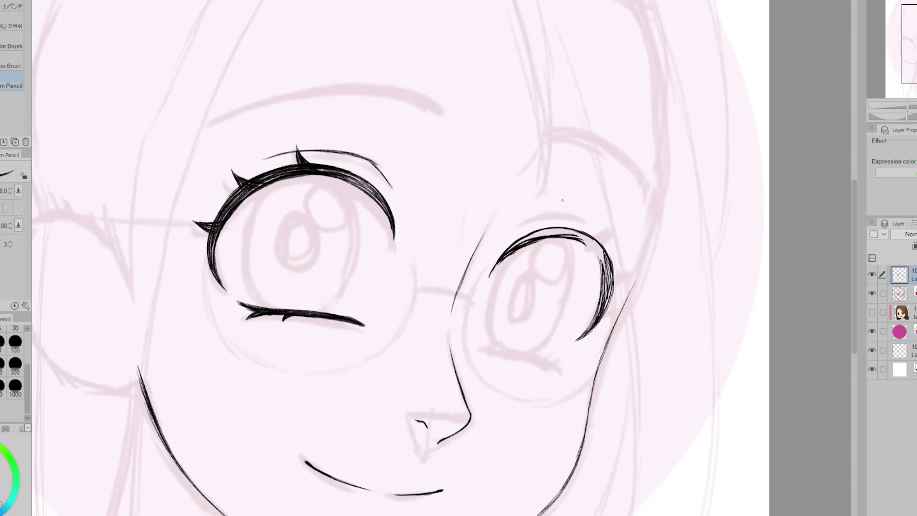
key(j)
mouse_move(516, 238)
mouse_down()
mouse_move(582, 236)
mouse_move(604, 267)
mouse_move(633, 220)
mouse_up()
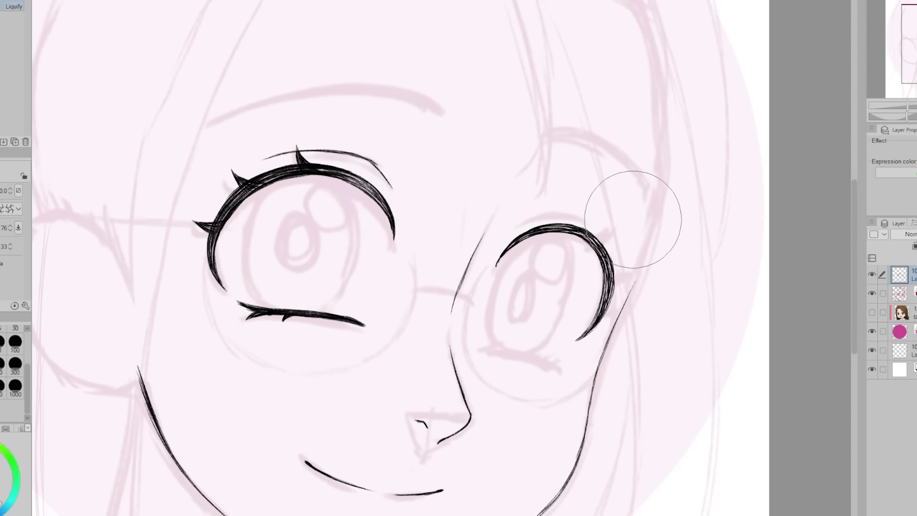
Ink the smaller eye's lower lash line, pointed lashes and eyelid crease.
key(p)
key(h)
drag(321, 352, 399, 343)
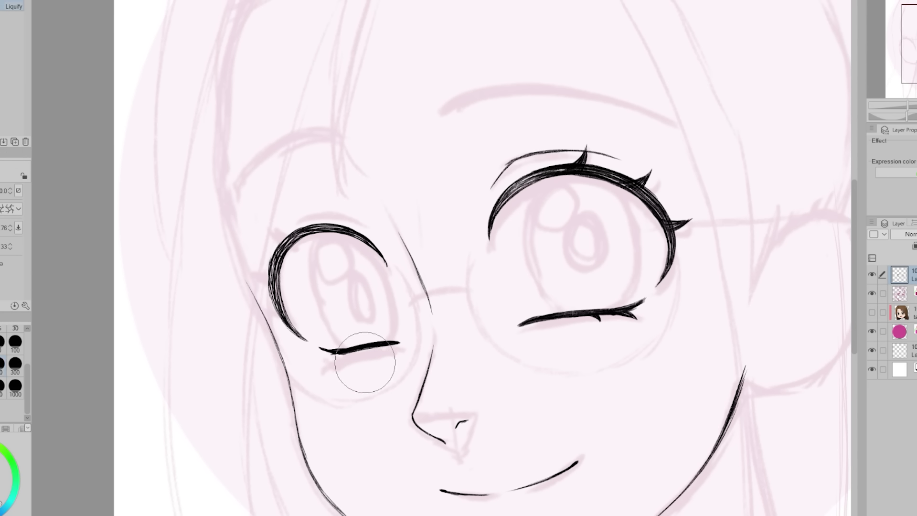
drag(344, 353, 326, 362)
drag(352, 354, 342, 366)
key(h)
drag(513, 224, 576, 209)
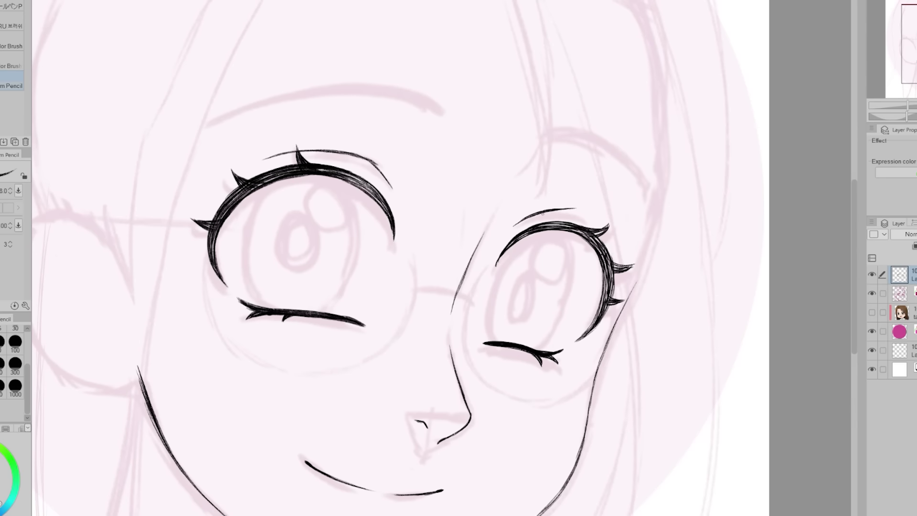
Ink the irises, pupils and highlight shapes in both eyes on a separate layer.
drag(495, 238, 520, 341)
key(h)
drag(312, 229, 346, 348)
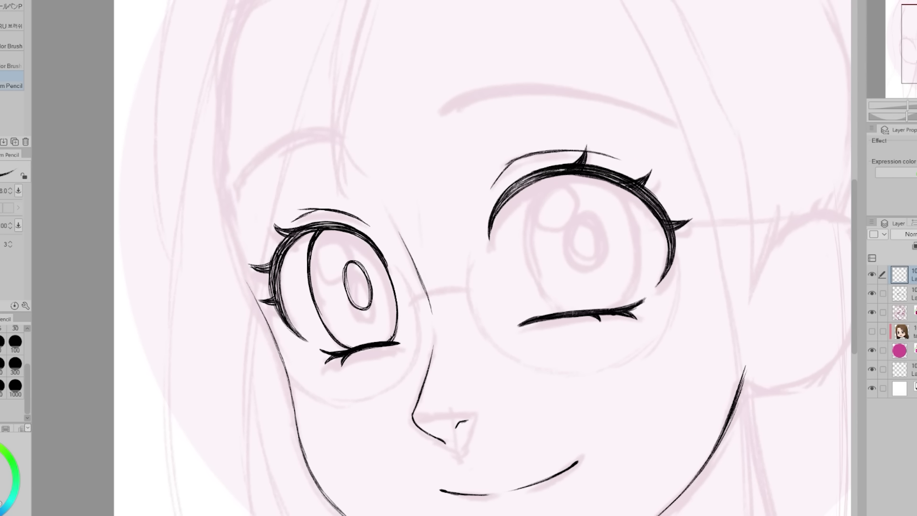
key(h)
key(h)
drag(530, 191, 545, 305)
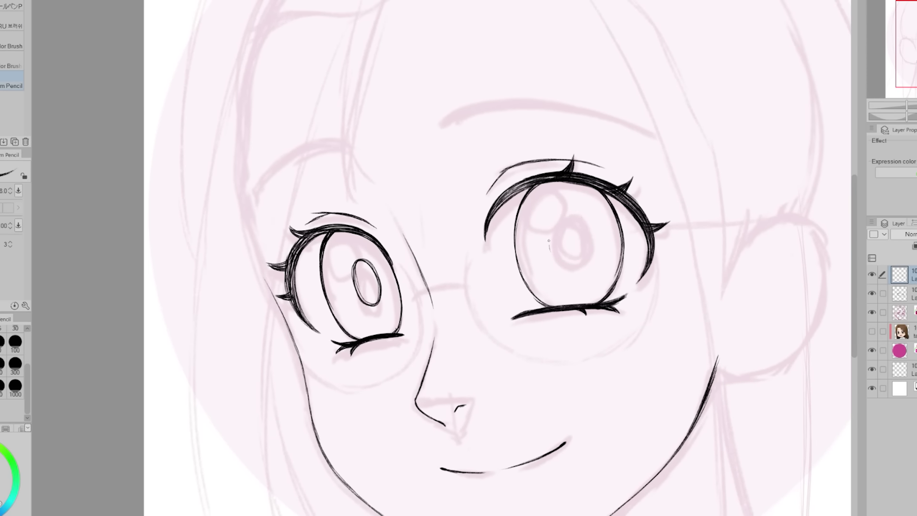
drag(351, 241, 345, 269)
Nudge the smaller eye's line art into shape with Liquify.
key(ctrl+minus)
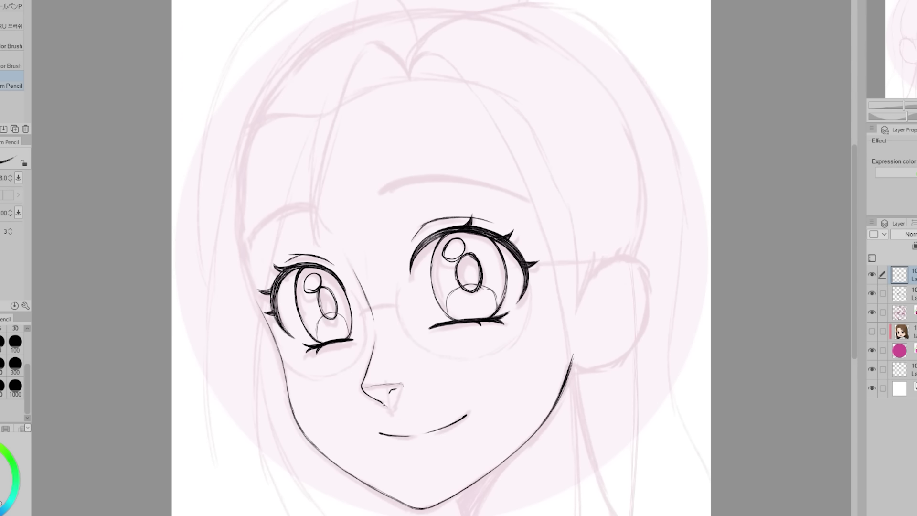
key(h)
key(j)
drag(603, 266, 592, 260)
Ink both eyebrows with tapered strokes and add a short line under the mouth.
key(p)
key(ctrl+minus)
drag(358, 223, 353, 250)
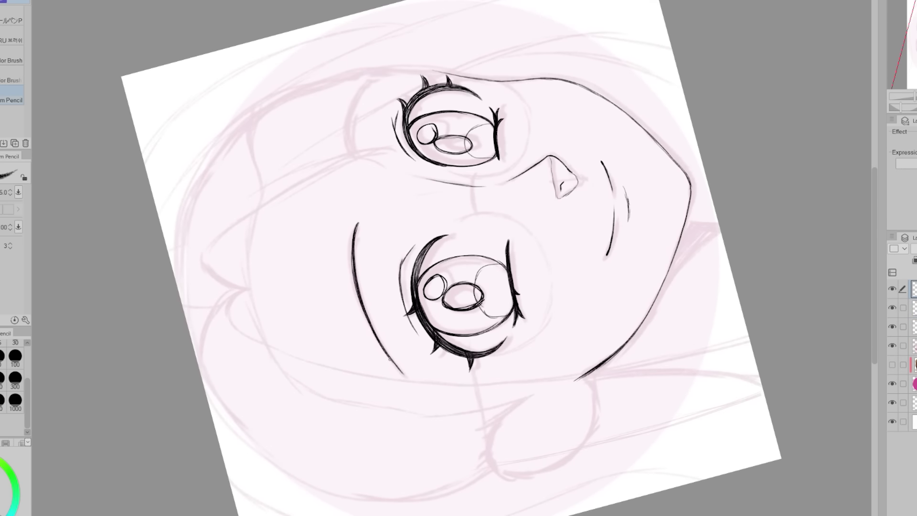
key(ctrl+0)
key(ctrl+plus)
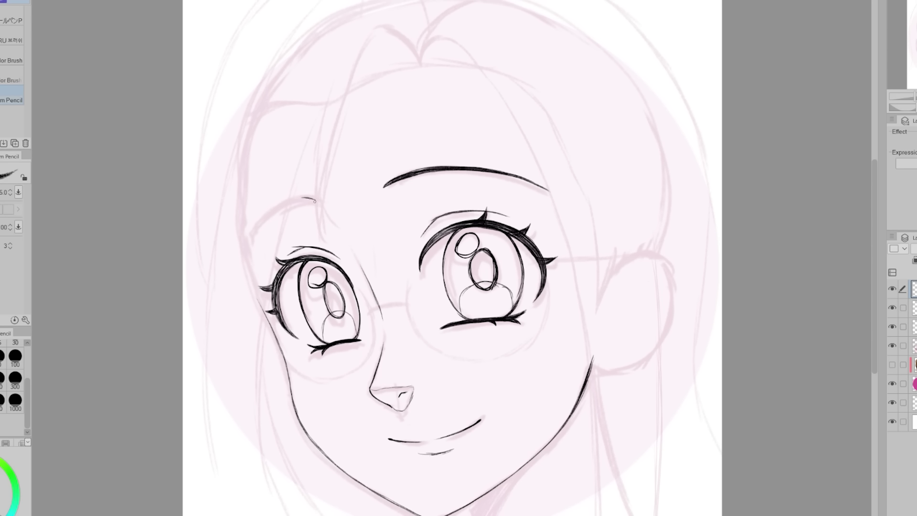
key(h)
Adjust the mouth area with Liquify and apply a transform to the selected line-art layers.
key(j)
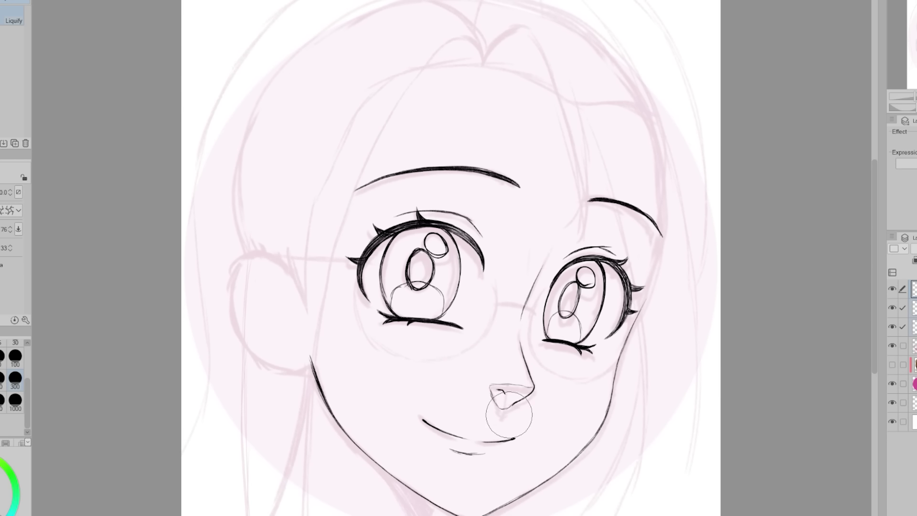
key(ctrl+t)
key(Return)
Ink the hairline across the forehead and the front hair strand falling toward the smaller eye.
key(p)
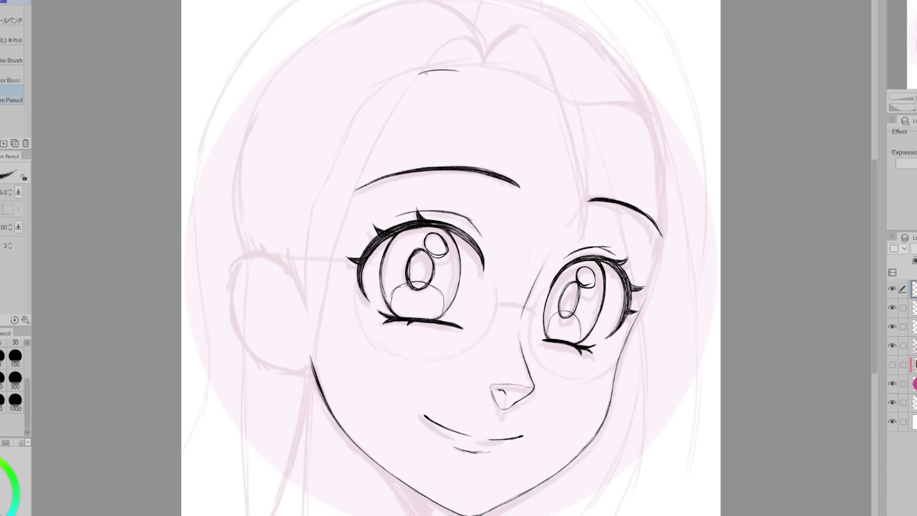
key(h)
drag(352, 76, 327, 194)
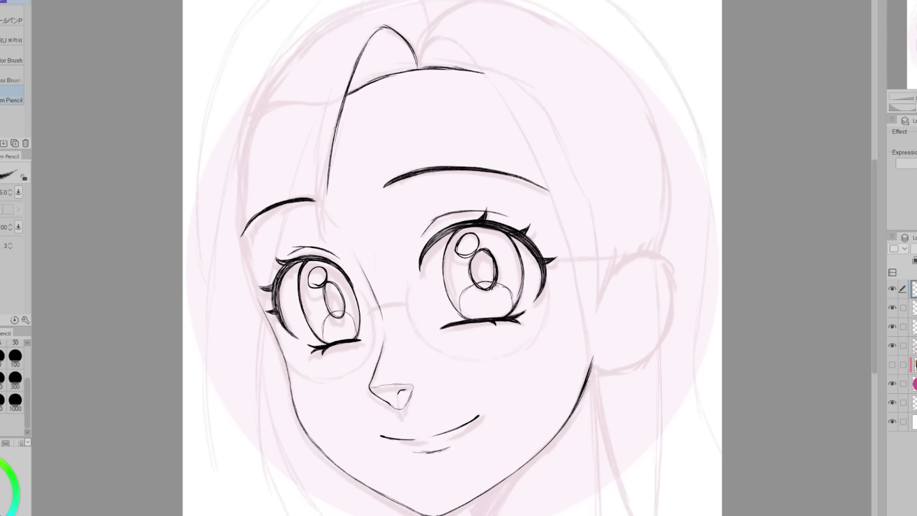
Draw the glasses with two ellipse lenses around the eyes, then a pencilled bridge and temple arms.
key(u)
drag(403, 252, 549, 356)
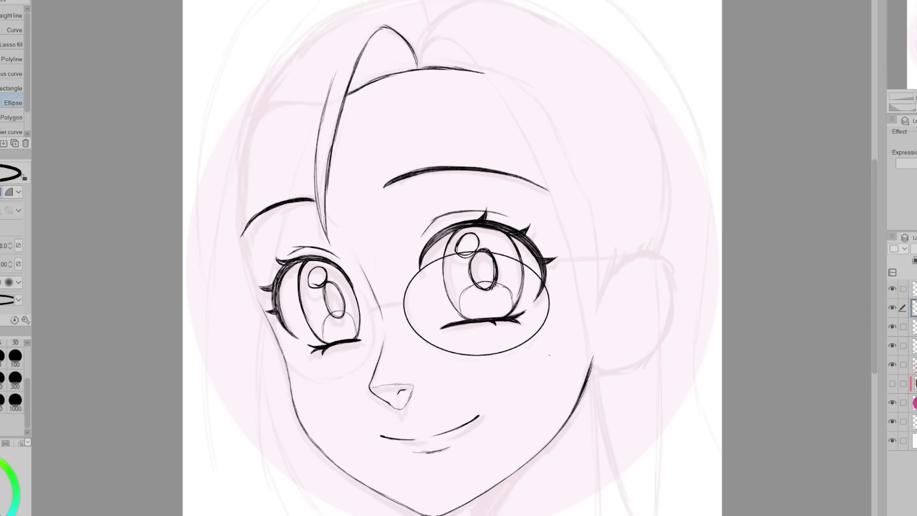
key(h)
drag(530, 277, 650, 376)
key(p)
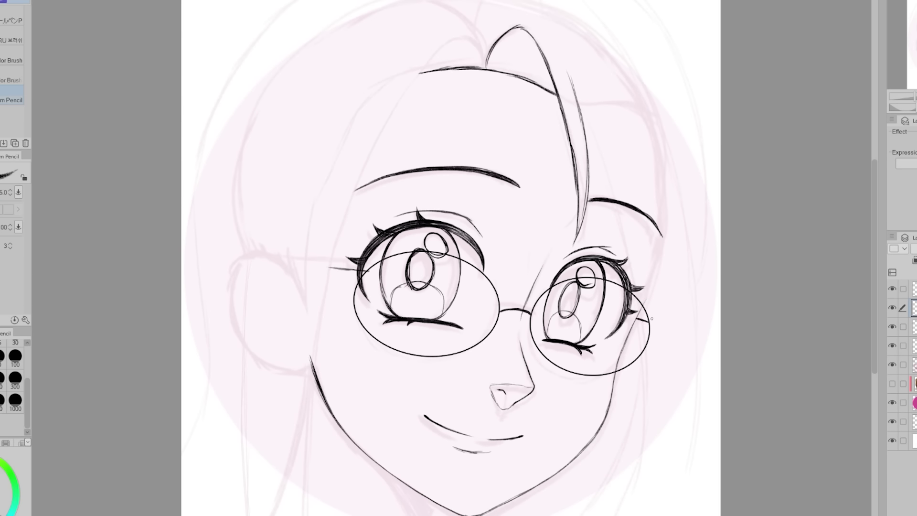
Ink the hair strand that runs from the parting down the ear side of the face.
key(h)
drag(487, 72, 418, 67)
key(h)
key(ctrl+minus)
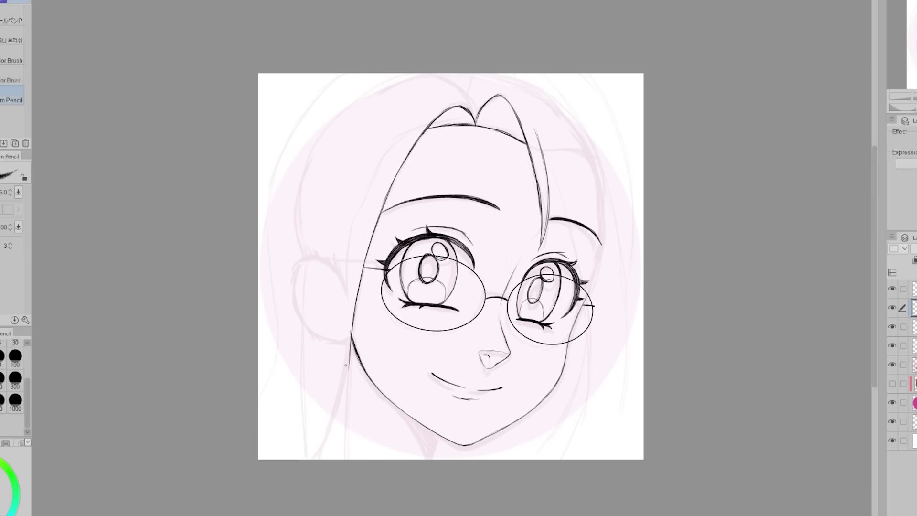
Ink the outer hair contours and the strands at the crown, and add a new layer to frame the portrait.
key(h)
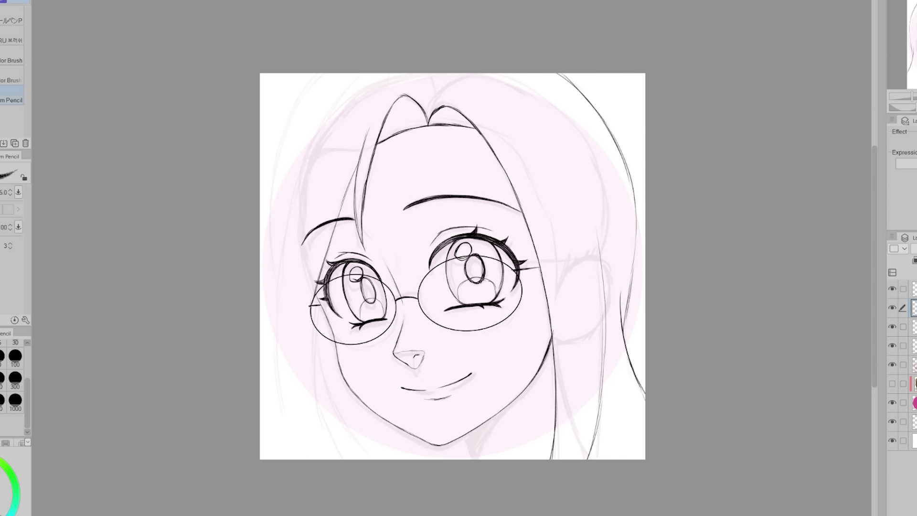
key(h)
drag(464, 74, 483, 94)
drag(621, 186, 594, 457)
key(h)
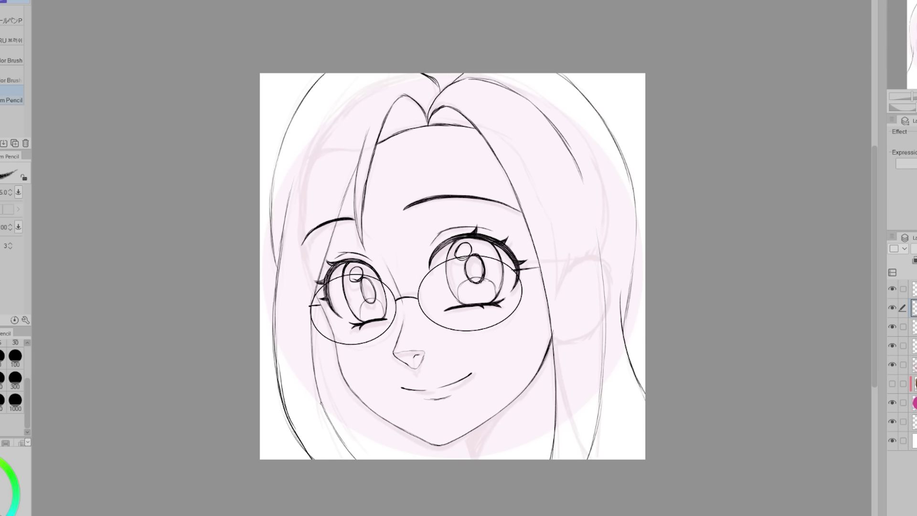
key(h)
key(ctrl+shift+n)
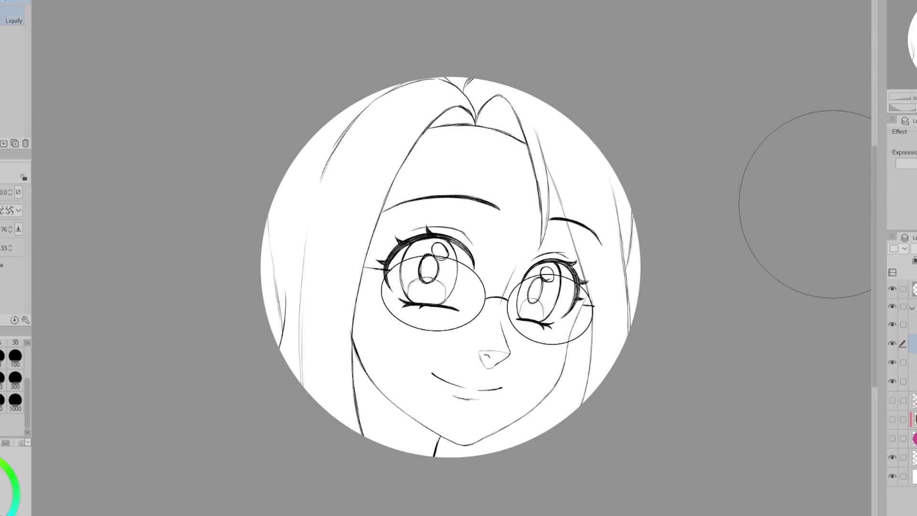
Transform the line art within the circular frame and widen the larger glasses lens with Liquify.
key(ctrl+t)
key(Return)
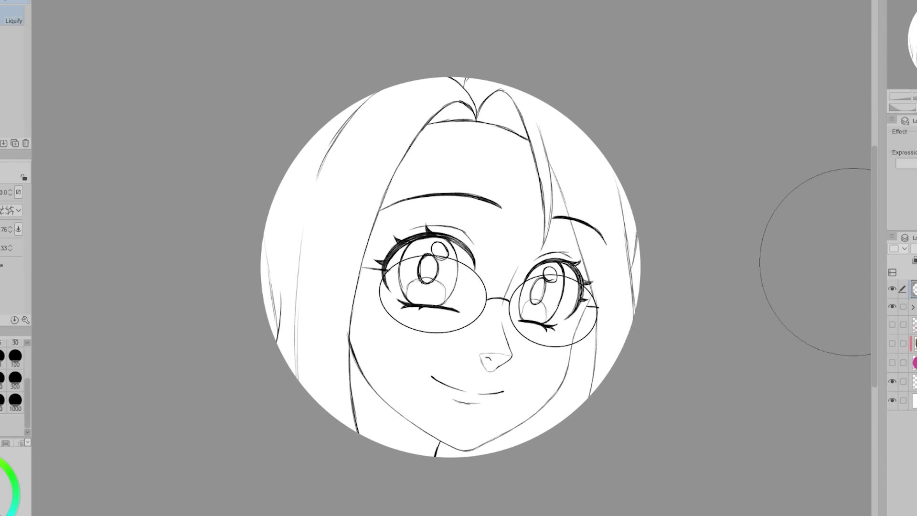
drag(410, 281, 420, 287)
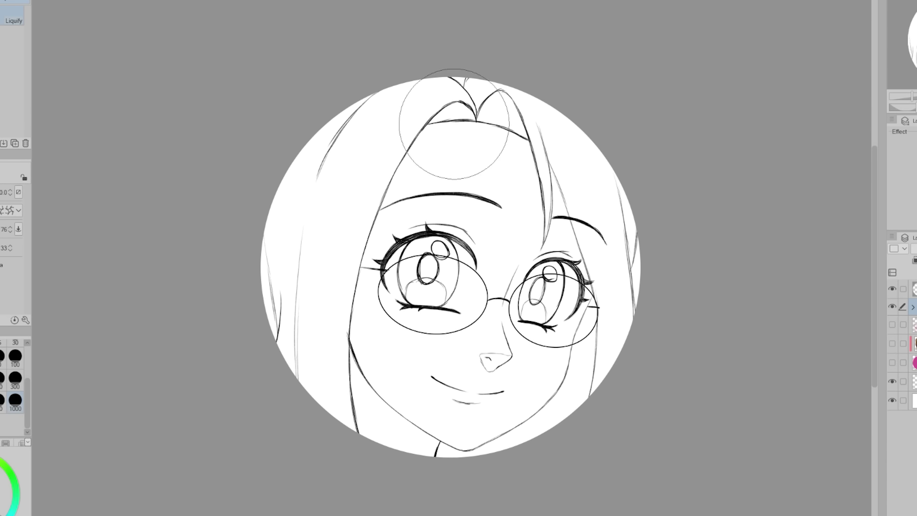
key(bracketright)
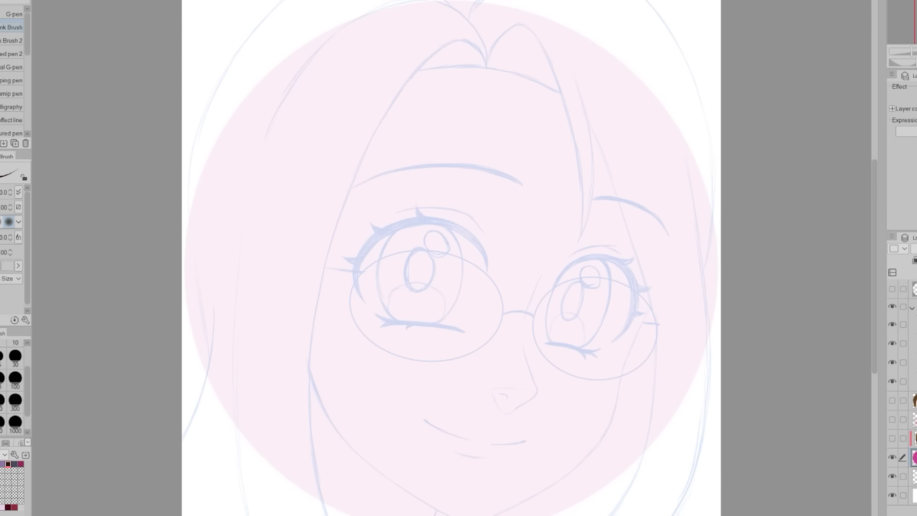
Ink the face outline from the temple beside the smaller eye down the cheek, around the chin and up the opposite jaw.
key(ctrl+plus)
drag(165, 177, 194, 233)
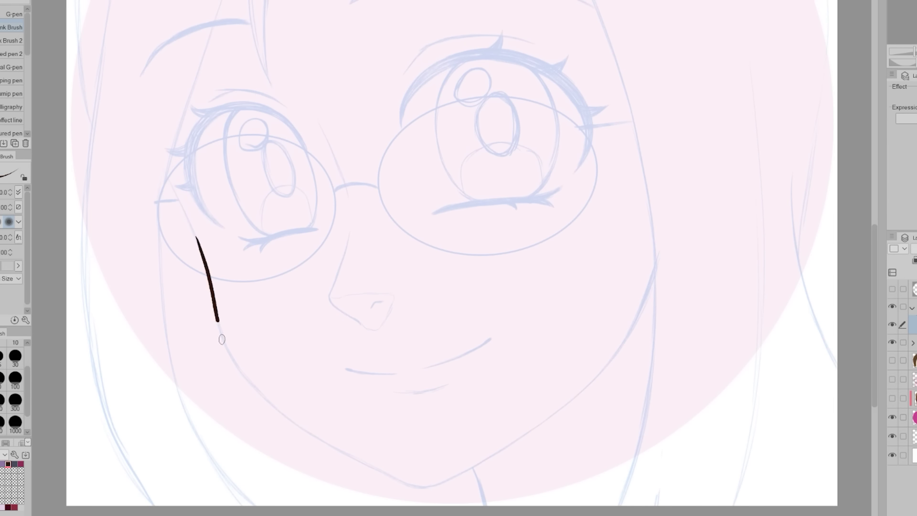
key(ctrl+z)
mouse_move(246, 180)
mouse_down()
mouse_move(239, 362)
mouse_move(266, 418)
mouse_move(352, 430)
mouse_up()
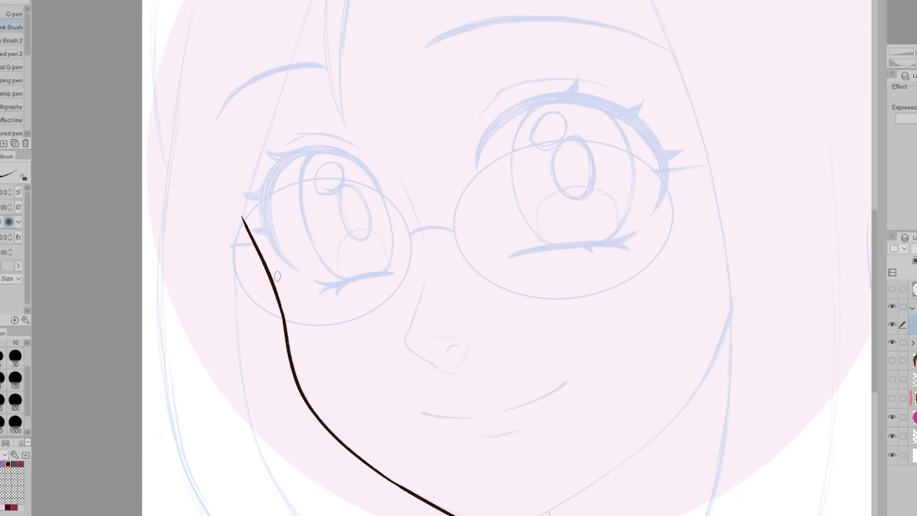
key(asciicircum)
key(asciicircum)
key(asciicircum)
key(asciicircum)
key(asciicircum)
key(asciicircum)
key(minus)
key(minus)
key(minus)
key(minus)
key(minus)
key(minus)
Ink the smiling mouth in two tapered strokes and add the short lower-lip line beneath it.
key(ctrl+plus)
key(ctrl+plus)
key(ctrl+plus)
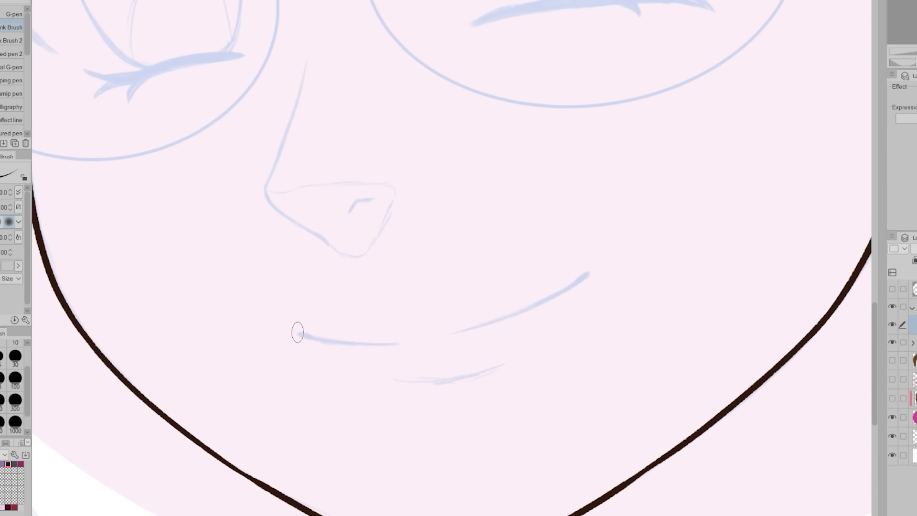
drag(301, 334, 408, 324)
scroll(317, 270, left, 4)
drag(315, 273, 457, 334)
Ink the nose contour and nostril, and the short tapered line between the eyes.
key(ctrl+minus)
key(h)
drag(441, 304, 444, 404)
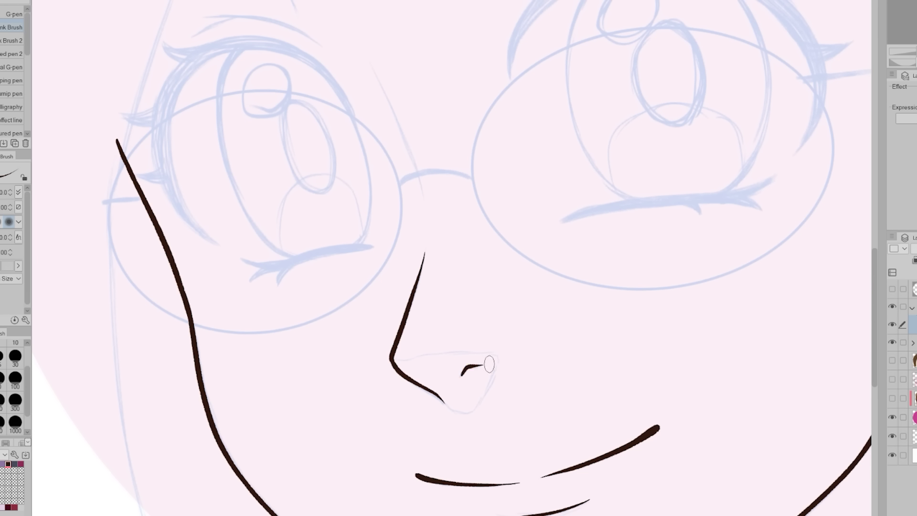
key(h)
drag(527, 72, 480, 191)
key(ctrl+minus)
key(ctrl+minus)
key(ctrl+minus)
On a new layer, draw the larger eye's iris as a slightly tilted ellipse outline with a dark filled pupil ellipse inside.
key(ctrl+plus)
key(ctrl+plus)
key(ctrl+plus)
key(u)
key(ctrl+shift+n)
drag(187, 133, 366, 359)
key(k)
key(ctrl+t)
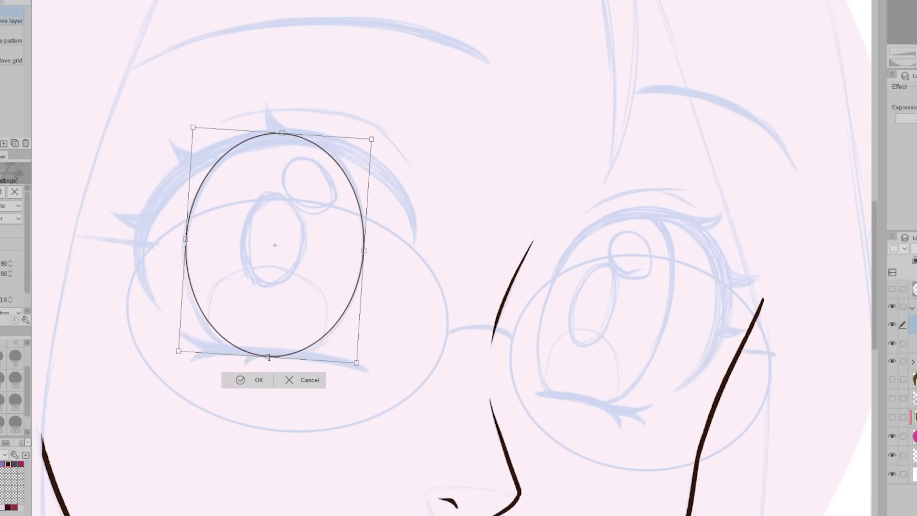
key(Return)
key(u)
drag(237, 188, 315, 300)
Draw an ellipse outline for the smaller eye's iris and tilt it to match the sketch.
mouse_move(548, 186)
mouse_down()
mouse_move(673, 399)
mouse_move(663, 411)
mouse_move(639, 334)
mouse_up()
key(m)
key(ctrl+t)
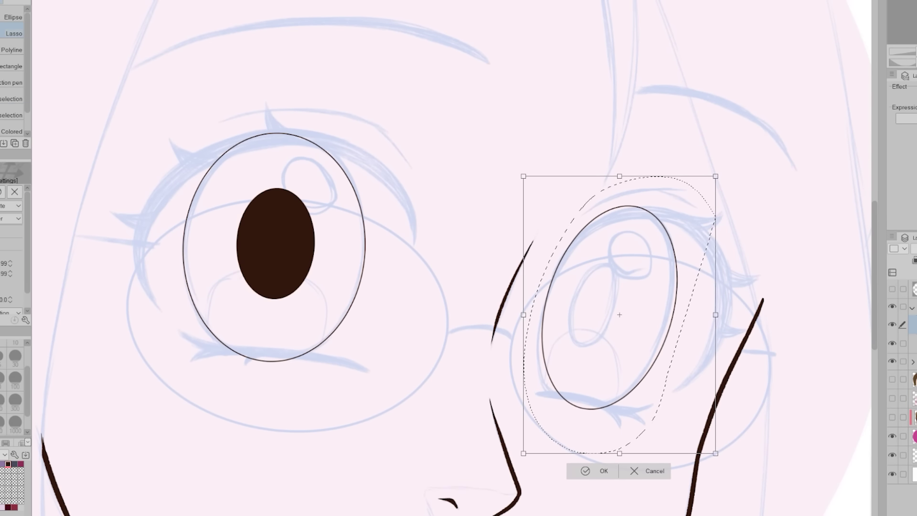
key(Return)
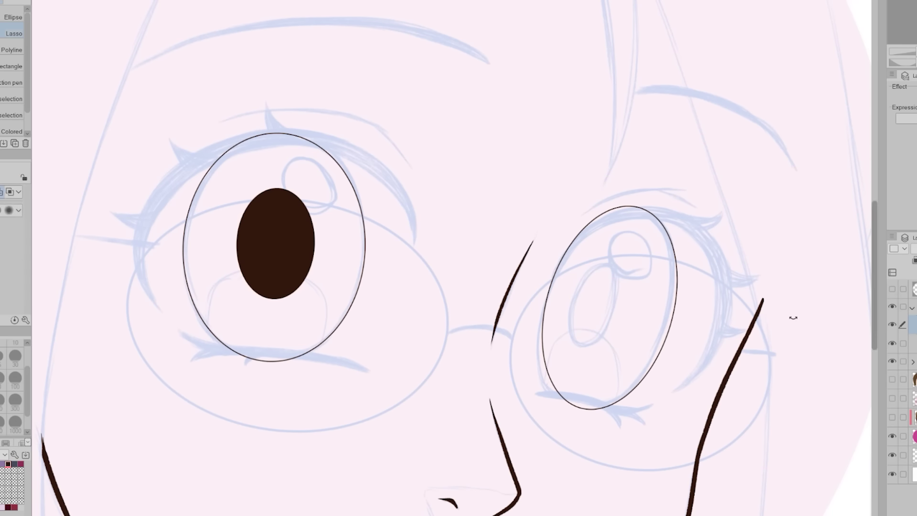
Draw a dark filled pupil ellipse in the smaller eye and tilt it to match the iris.
key(u)
drag(576, 244, 635, 355)
key(m)
drag(616, 225, 611, 230)
key(ctrl+t)
key(Return)
key(ctrl+minus)
key(ctrl+minus)
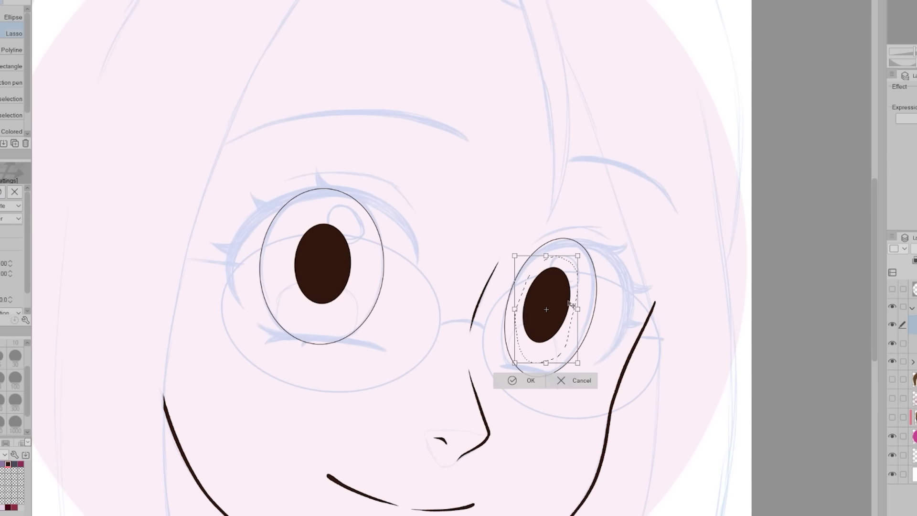
Hide the iris ellipses and ink the smaller eye's upper lash line as a thick, filled, tapered arc.
click(892, 325)
key(p)
key(ctrl+plus)
key(ctrl+plus)
drag(266, 255, 275, 358)
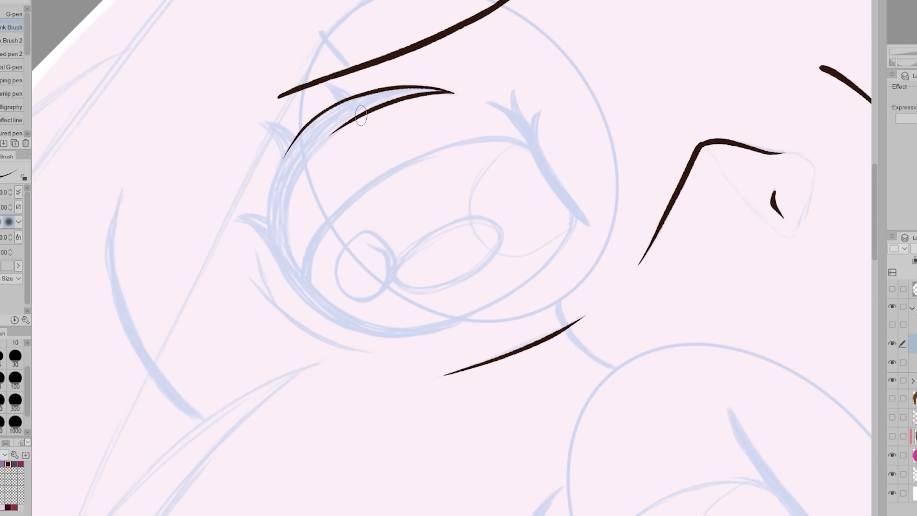
mouse_move(296, 175)
mouse_down()
mouse_move(325, 384)
mouse_move(253, 382)
mouse_up()
drag(415, 220, 613, 185)
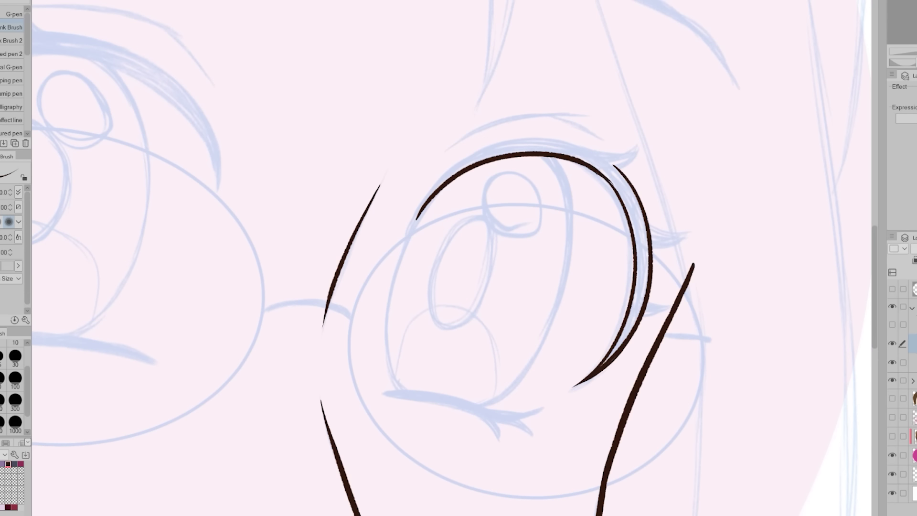
drag(499, 152, 417, 218)
drag(292, 337, 287, 267)
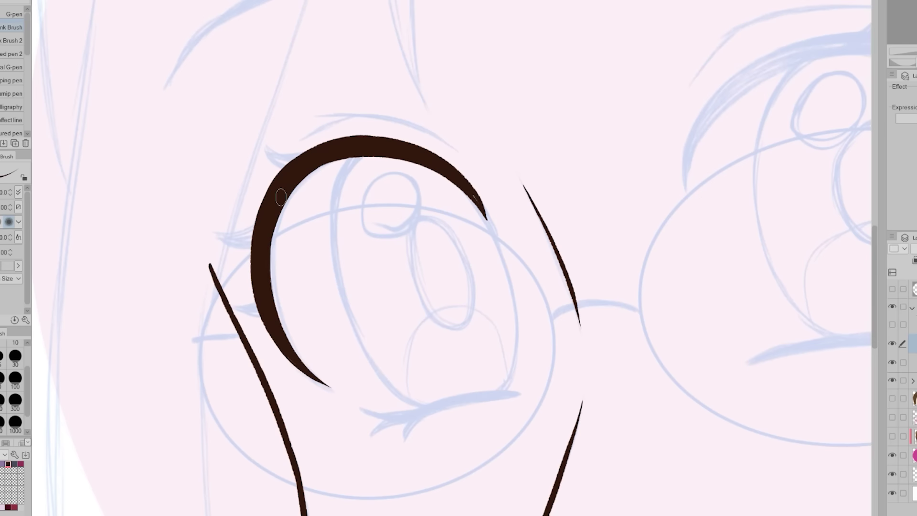
mouse_move(263, 325)
mouse_down()
mouse_move(260, 182)
mouse_move(367, 198)
mouse_up()
key(p)
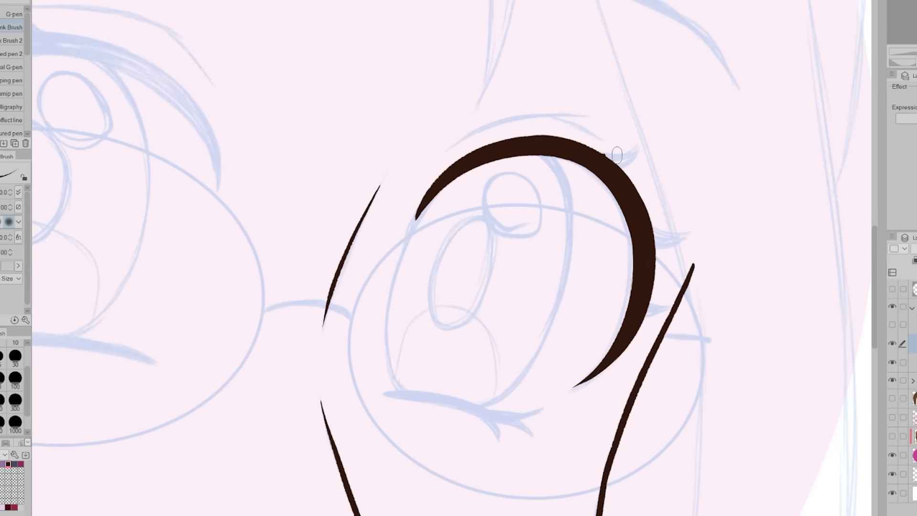
Ink pointed lashes along the outside of the smaller eye's upper lash line.
scroll(614, 147, up, 3)
key(h)
scroll(264, 91, up, 2)
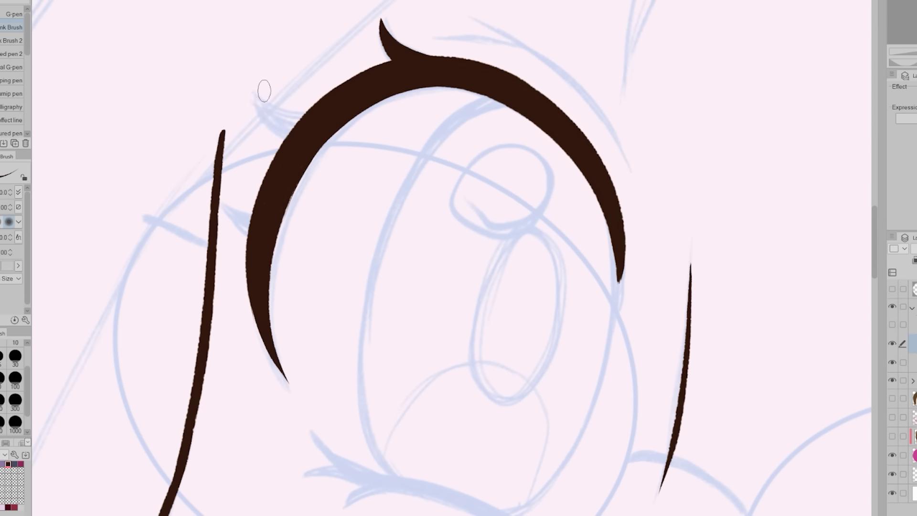
scroll(313, 107, down, 3)
key(h)
scroll(511, 137, up, 3)
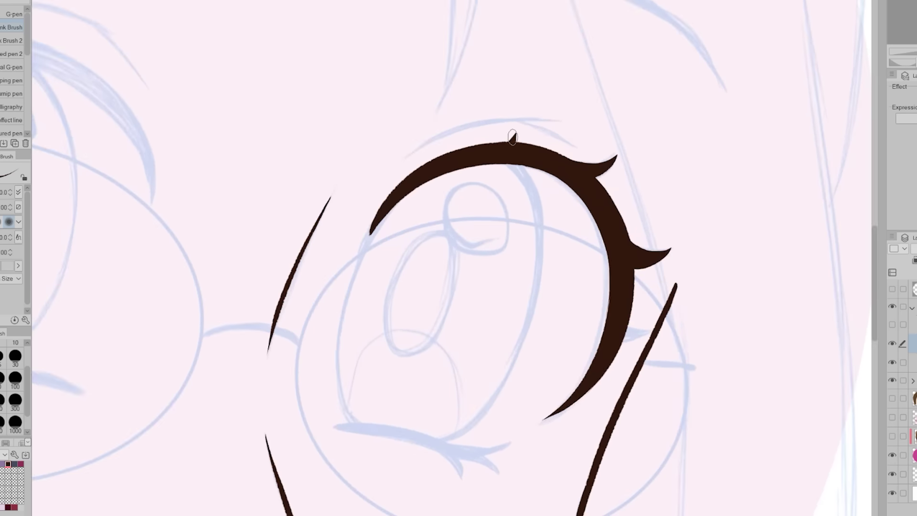
Ink the smaller eye's eyelid crease and its lower lash line with small lash points.
key(h)
mouse_move(410, 443)
mouse_down()
mouse_move(367, 425)
mouse_move(545, 420)
mouse_up()
key(h)
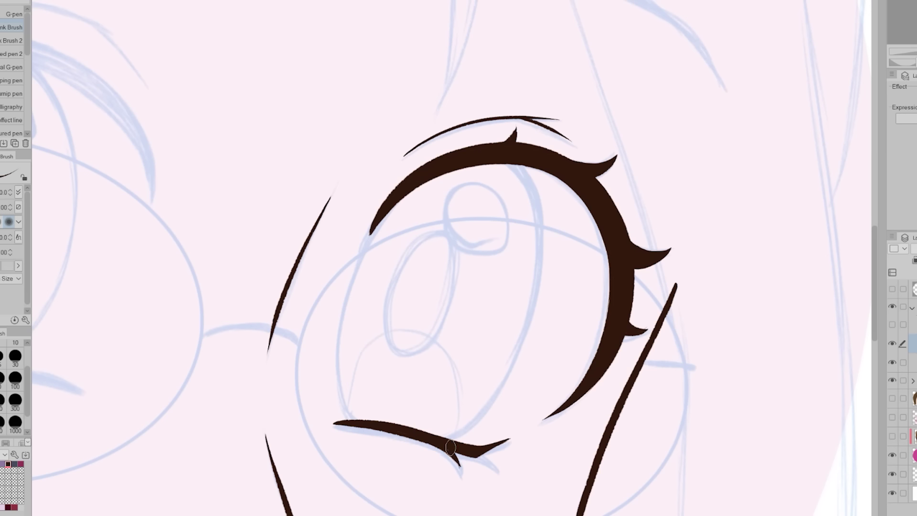
scroll(801, 189, down, 5)
Ink the larger eye's upper lash line by outlining a tapered arc and filling it in dark brown.
scroll(512, 180, up, 10)
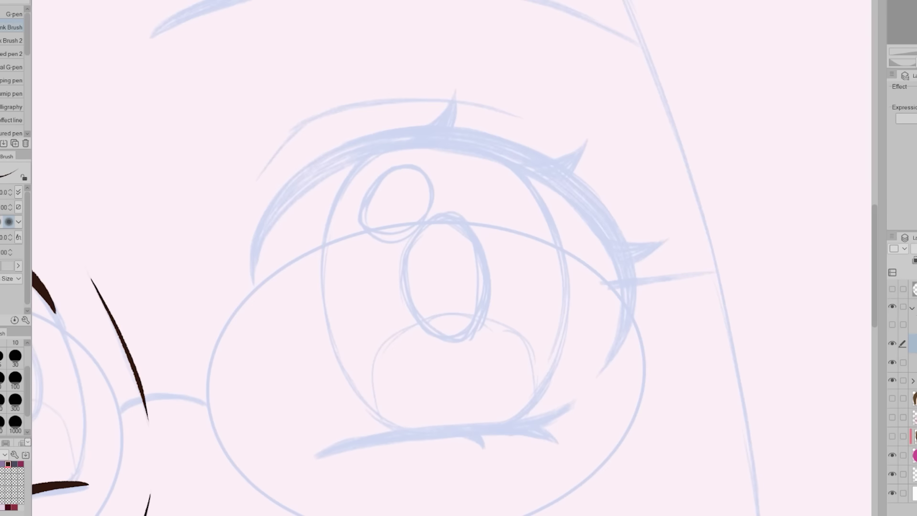
drag(348, 160, 471, 69)
key(ctrl+0)
key(h)
drag(340, 146, 254, 284)
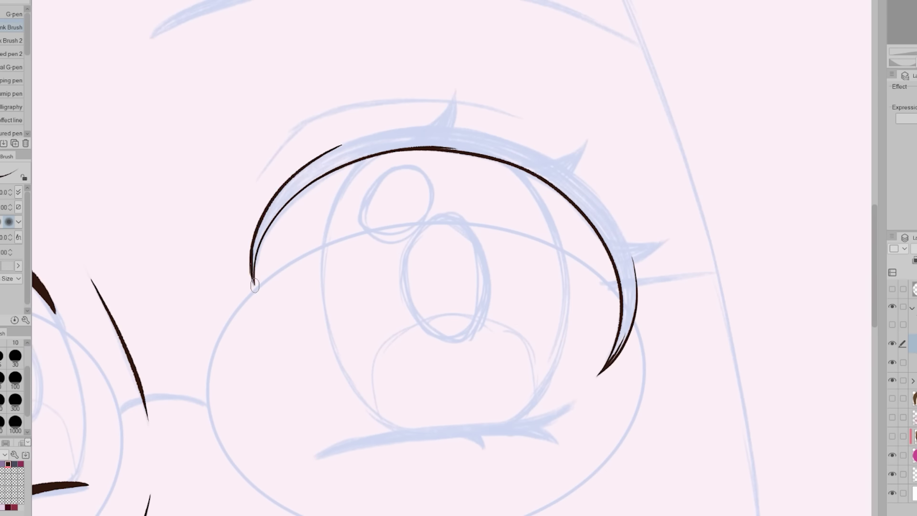
key(minus)
drag(337, 127, 389, 400)
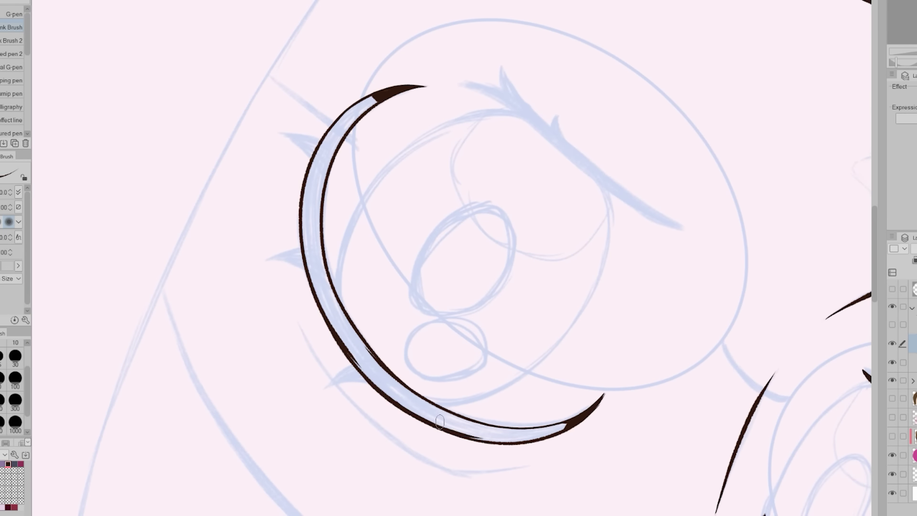
key(asciicircum)
Ink pointed lashes on the larger eye's upper lid and move an outer lash higher along the lash line.
drag(381, 135, 533, 128)
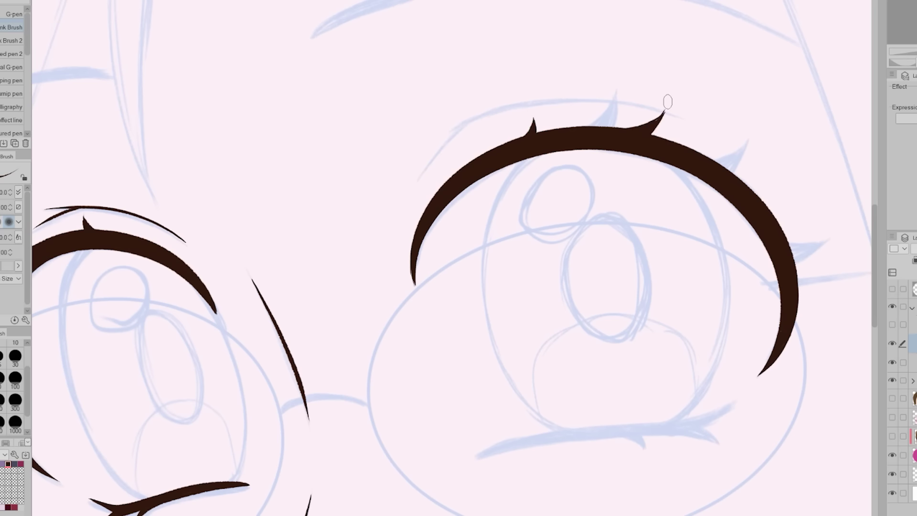
drag(744, 195, 780, 180)
drag(795, 258, 811, 260)
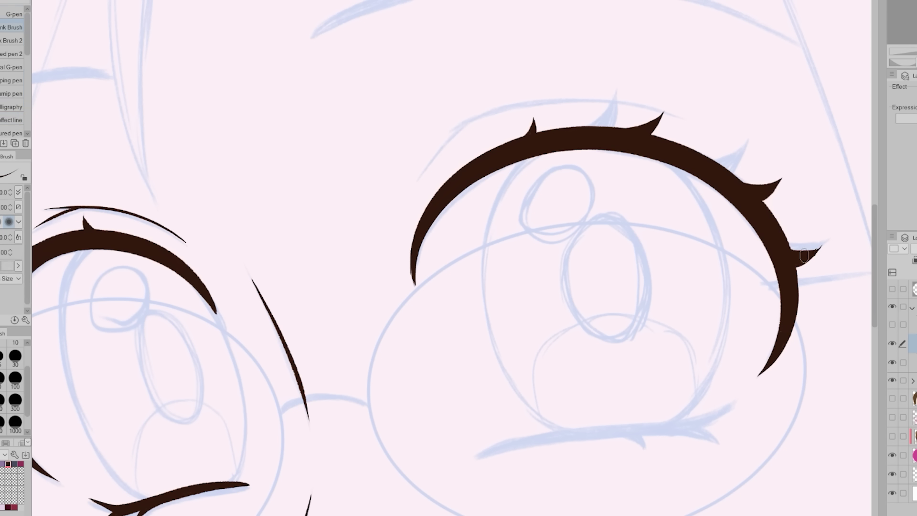
key(h)
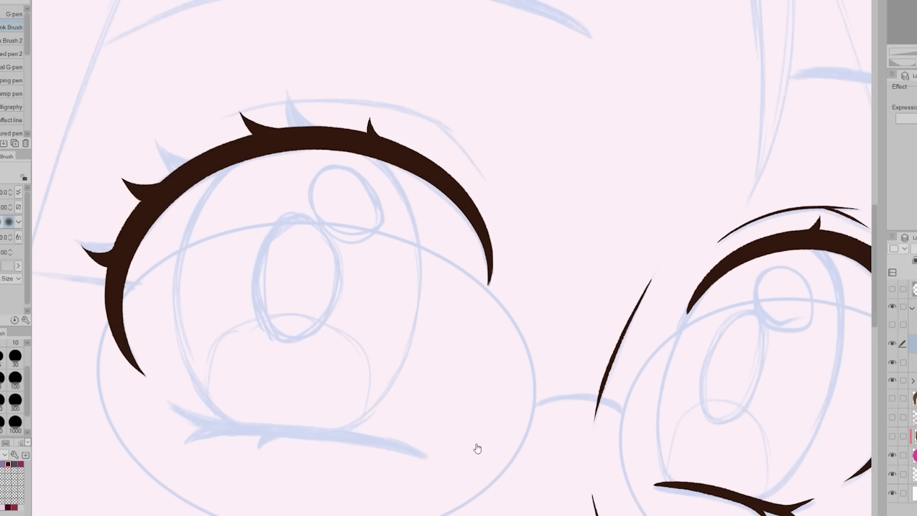
scroll(221, 128, down, 5)
scroll(234, 205, up, 3)
key(ctrl+t)
key(Return)
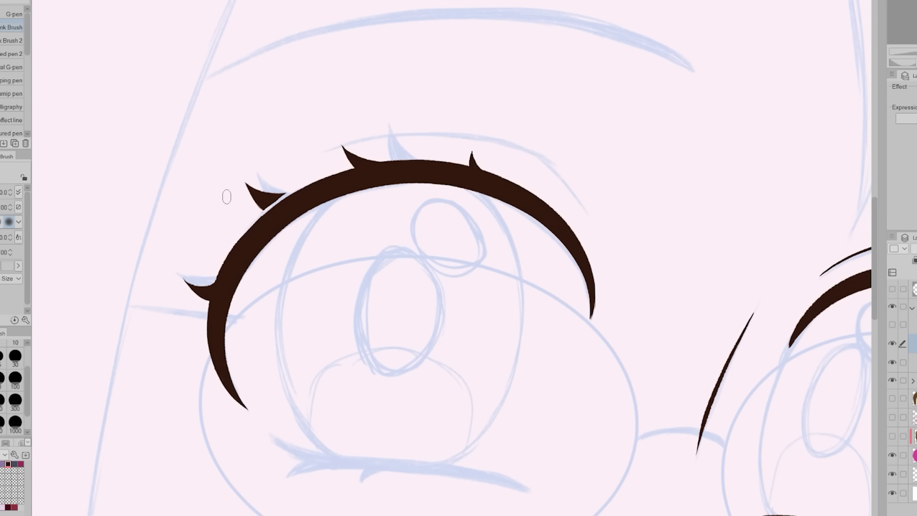
scroll(266, 249, up, 4)
scroll(266, 249, down, 6)
scroll(334, 310, up, 4)
Ink the larger eye's lower lash line and eyelid crease, adjusting the selected strokes with a transform.
drag(182, 290, 556, 368)
key(h)
mouse_move(707, 303)
mouse_down()
mouse_move(346, 373)
mouse_move(449, 334)
mouse_up()
drag(591, 350, 577, 326)
scroll(577, 327, down, 5)
scroll(477, 296, up, 4)
key(j)
drag(430, 306, 510, 303)
scroll(510, 304, down, 5)
key(ctrl+t)
key(Return)
key(ctrl+d)
key(h)
Ink both eyebrows as arched strokes with tapered ends.
scroll(248, 151, down, 2)
key(p)
scroll(451, 258, up, 3)
drag(334, 158, 311, 296)
drag(652, 175, 762, 225)
key(h)
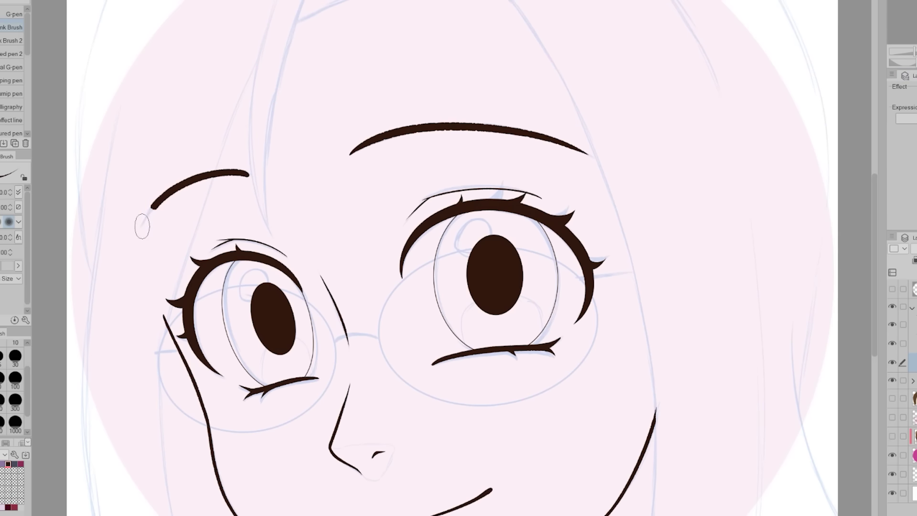
key(j)
Ink the hairline, the neck line and the long hair strands falling from the parting beside the larger eye.
scroll(411, 21, down, 3)
key(p)
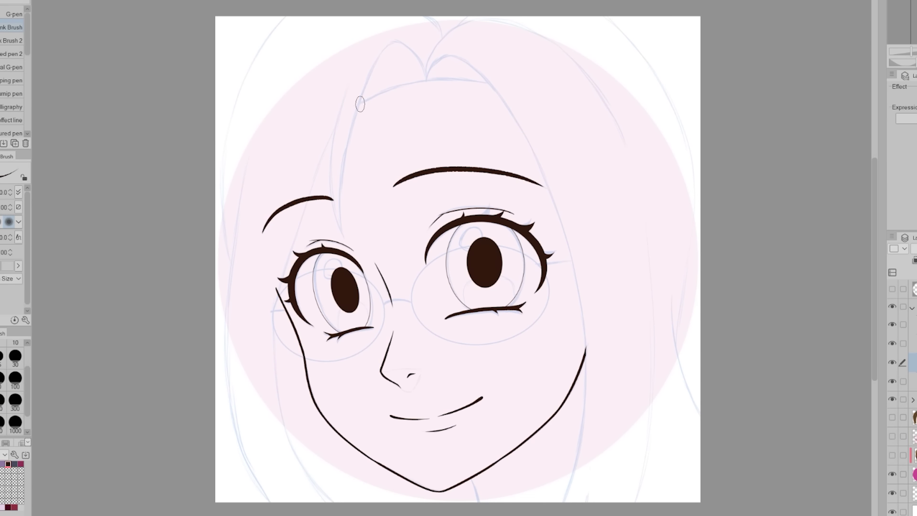
drag(450, 56, 507, 106)
drag(391, 168, 382, 361)
scroll(458, 258, up, 5)
drag(139, 74, 136, 149)
scroll(136, 149, down, 5)
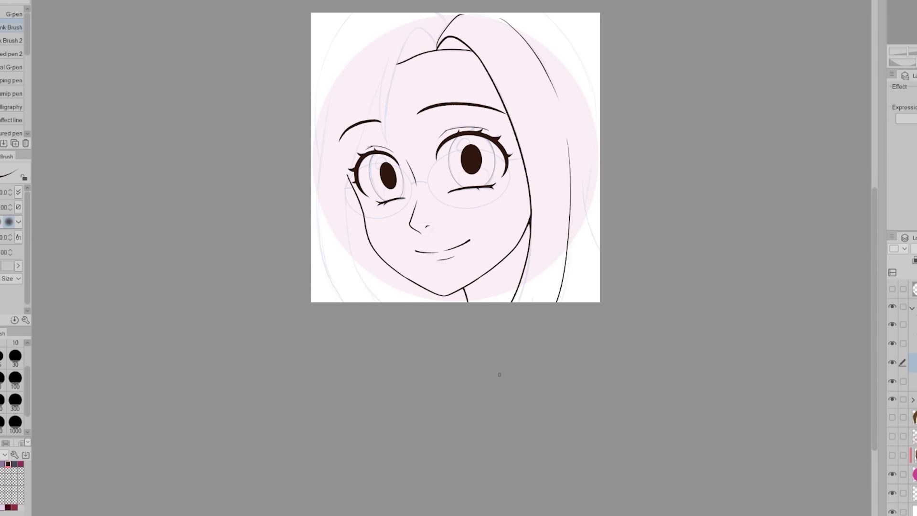
drag(569, 163, 558, 301)
Ink the fringe strands over the smaller eye's brow and the outer hair contour beside the larger eye.
key(h)
key(h)
scroll(317, 339, up, 3)
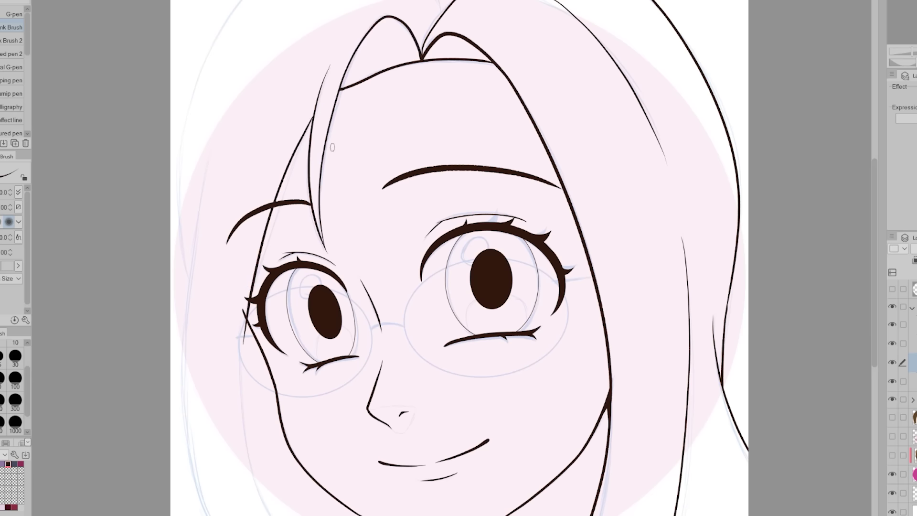
key(h)
Place the two thin elliptical glasses lenses over the eyes and adjust them to the sketch with a transform.
scroll(252, 280, down, 2)
scroll(525, 286, up, 4)
key(ctrl+t)
drag(670, 295, 666, 296)
key(Return)
scroll(525, 287, down, 3)
Ink the glasses' curved bridge between the lenses and the short temple arms at both sides.
key(p)
scroll(387, 260, up, 3)
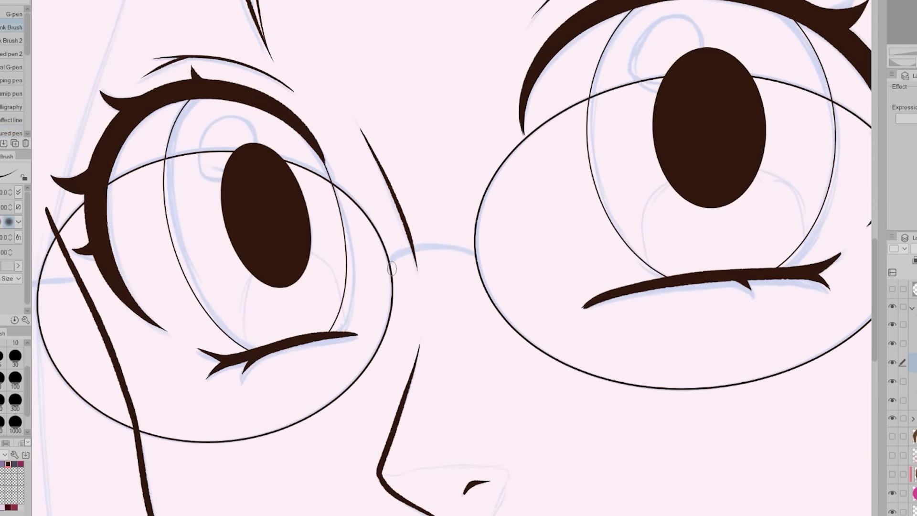
drag(386, 260, 475, 250)
scroll(346, 286, down, 4)
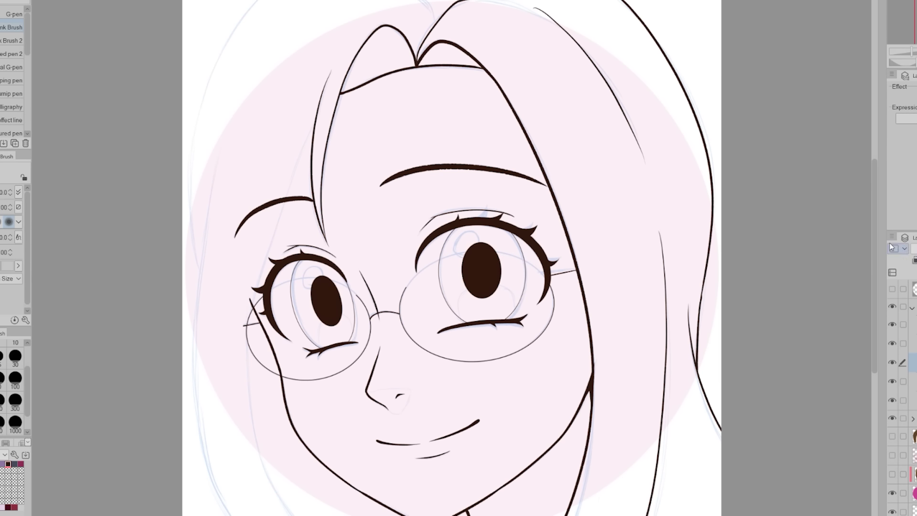
On the layer below, ink the hair strands and outer hair contour on the smaller eye's side of the face.
key(alt+bracketleft)
scroll(342, 463, down, 3)
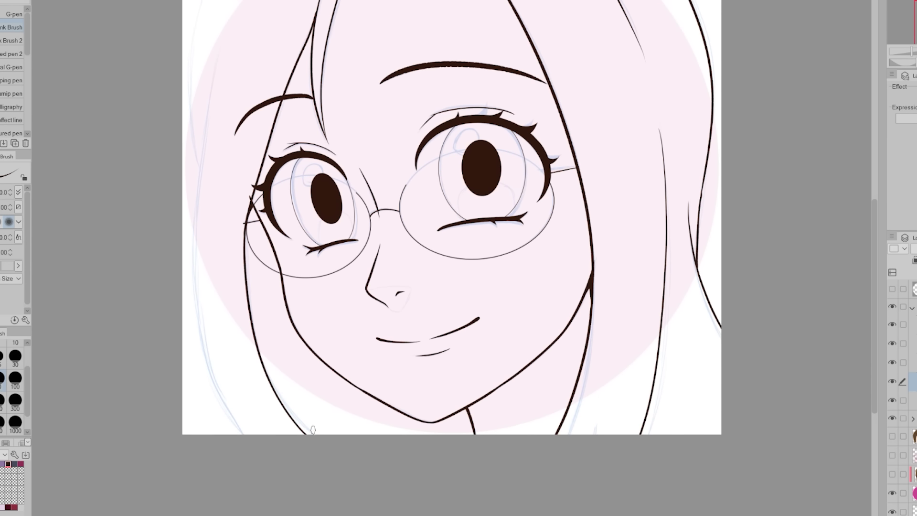
drag(220, 29, 193, 425)
scroll(242, 430, up, 5)
scroll(242, 430, down, 2)
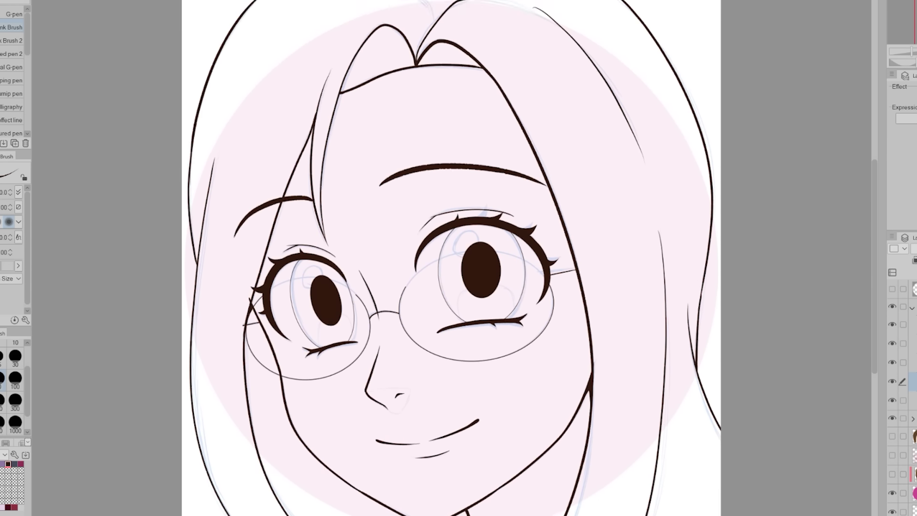
Limit the line art to the circular frame and erase the upper rims of the lenses where they cross the eyes.
scroll(451, 258, down, 5)
key(h)
scroll(451, 257, up, 6)
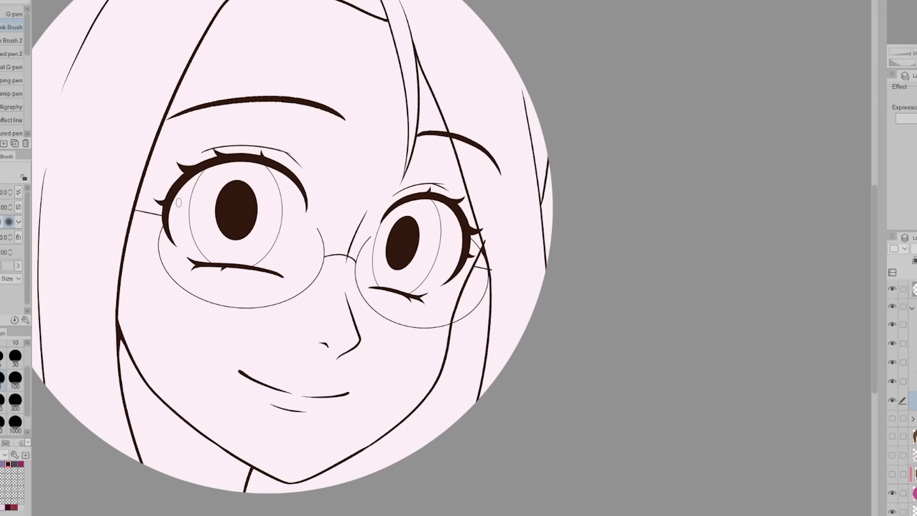
scroll(450, 258, down, 5)
Fill the skin with pale peach, the hair and irises with brown, and the hair behind the neck with darker brown.
key(g)
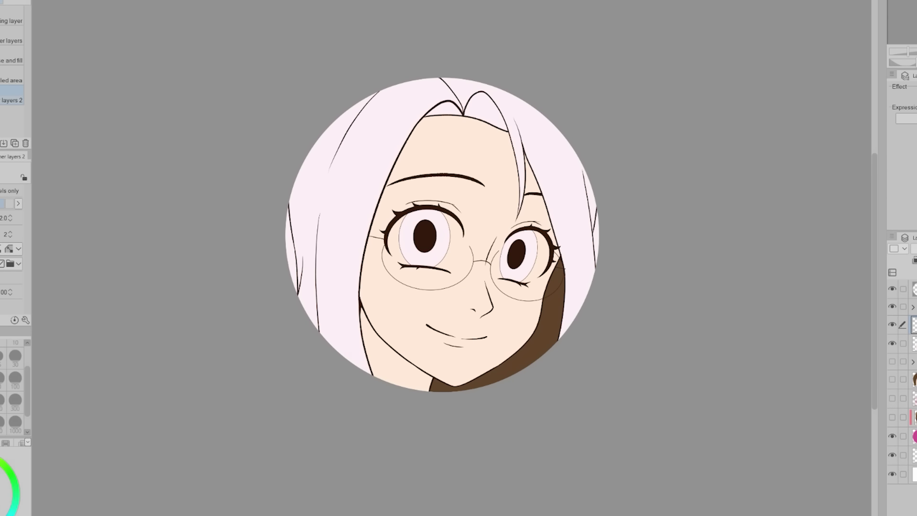
click(549, 167)
scroll(450, 258, up, 2)
click(401, 234)
click(506, 254)
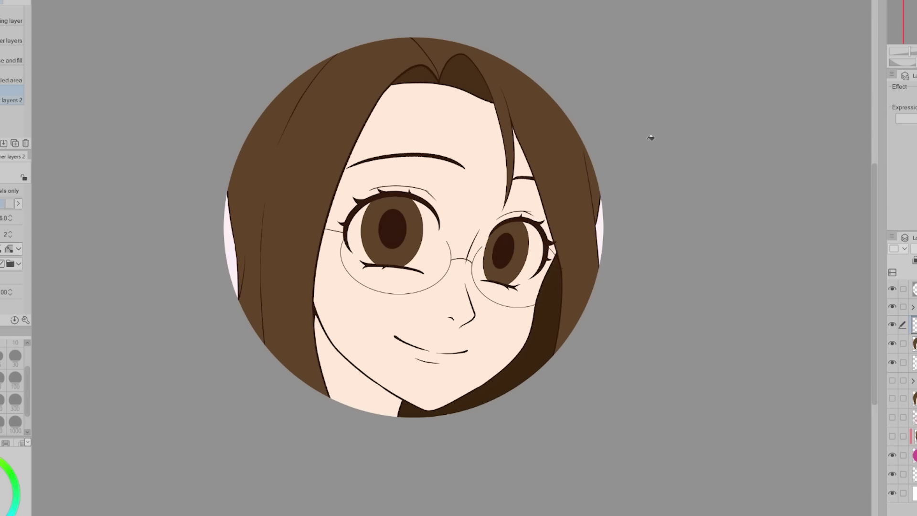
key(h)
key(h)
Airbrush a soft teal glow along the hair edge beside the smaller eye and a pink glow along the opposite edge.
key(b)
drag(592, 143, 552, 21)
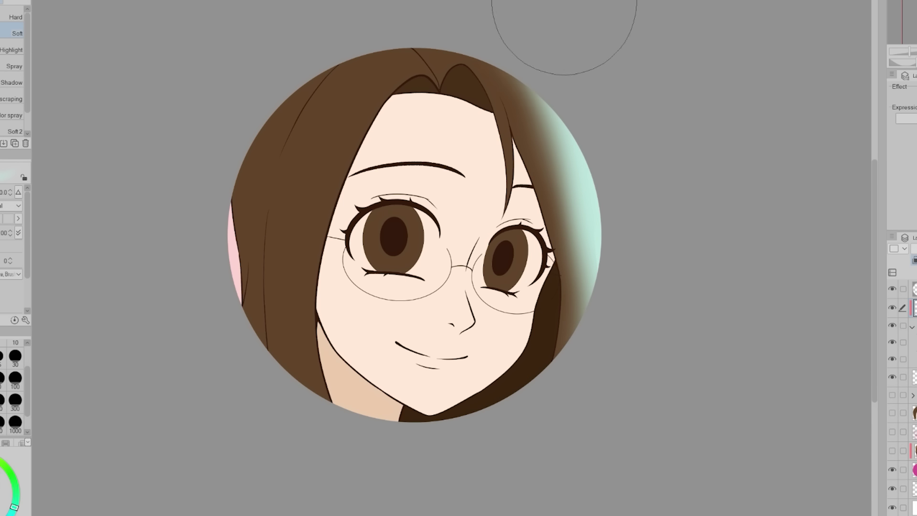
key(h)
scroll(687, 389, up, 1)
drag(640, 334, 661, 160)
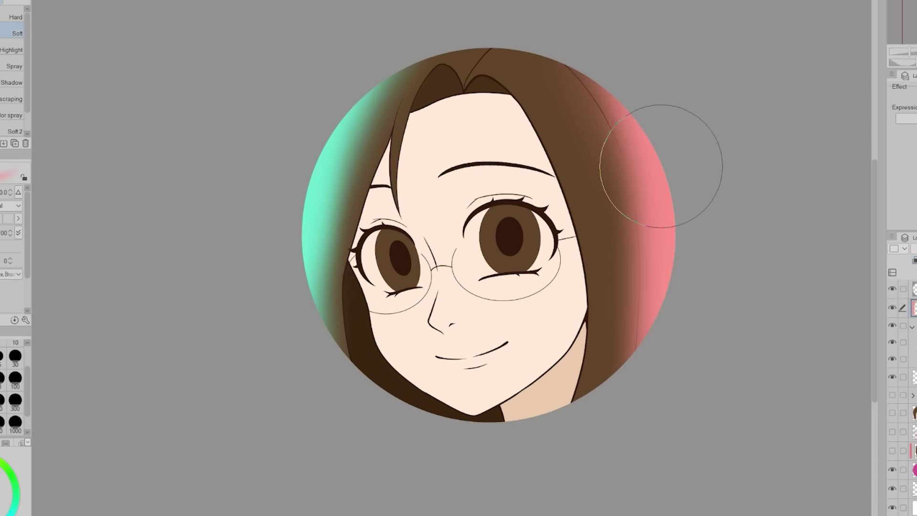
Soften the teal and pink hair glows and extend the hair fill beyond the circular frame to the square canvas edges.
key(h)
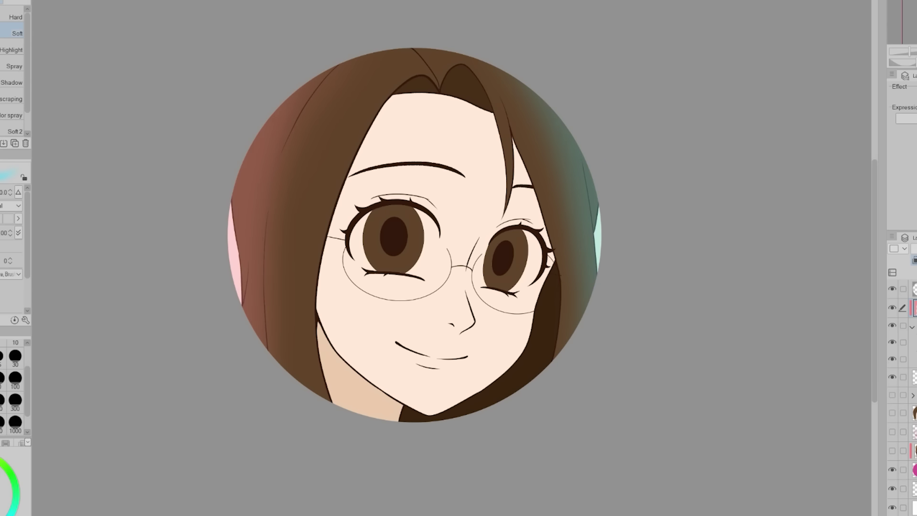
key(ctrl+minus)
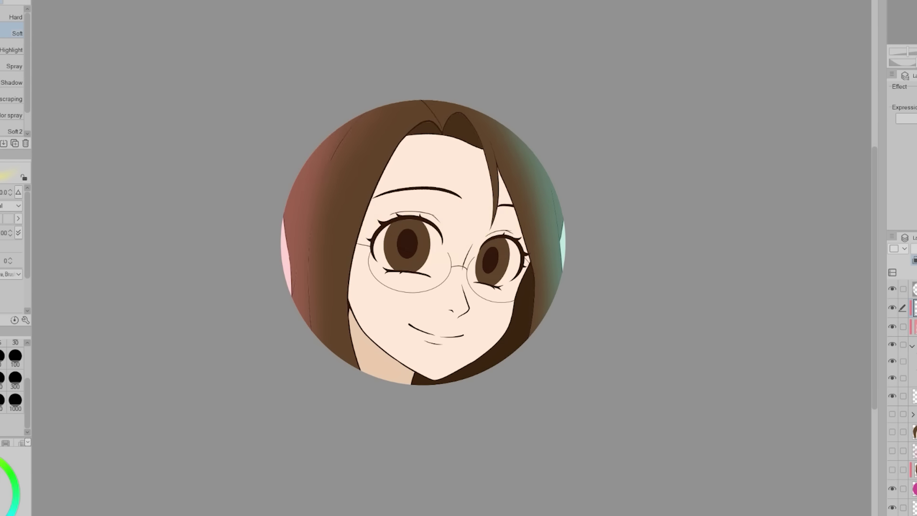
mouse_move(420, 62)
mouse_down()
mouse_move(379, 115)
mouse_move(478, 3)
mouse_up()
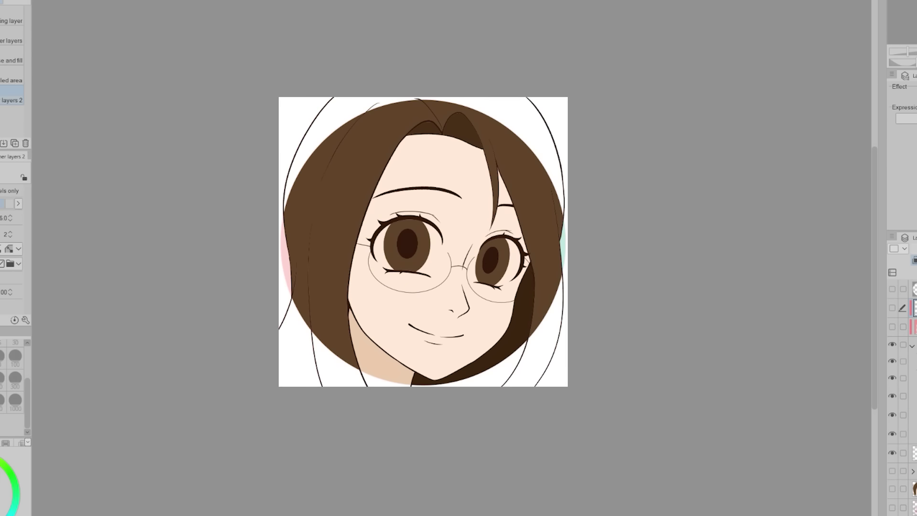
key(ctrl+plus)
key(ctrl+minus)
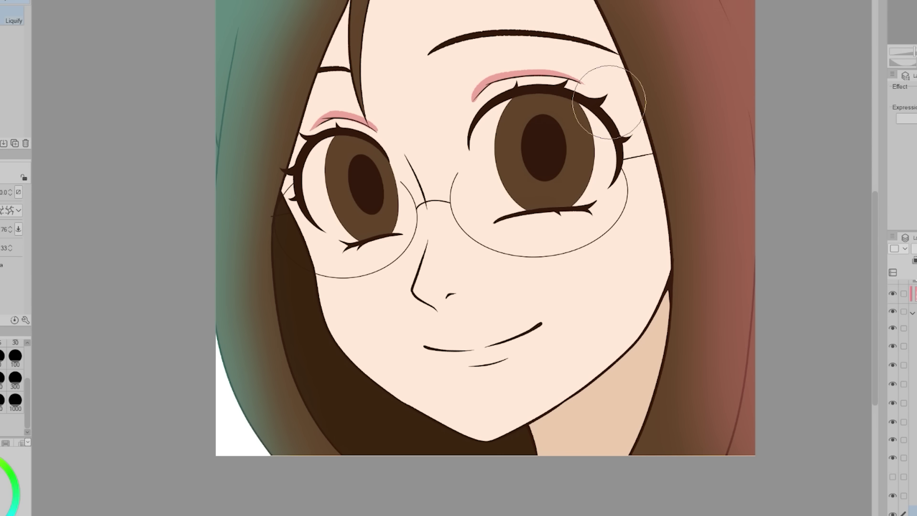
Ink pink shadow shapes under the nose, along the mouth and below the lower lip.
key(p)
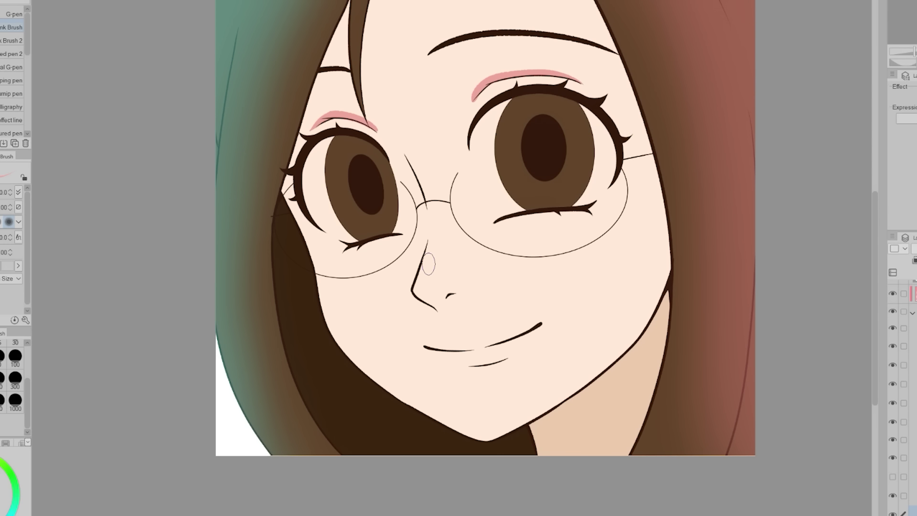
drag(451, 309, 444, 302)
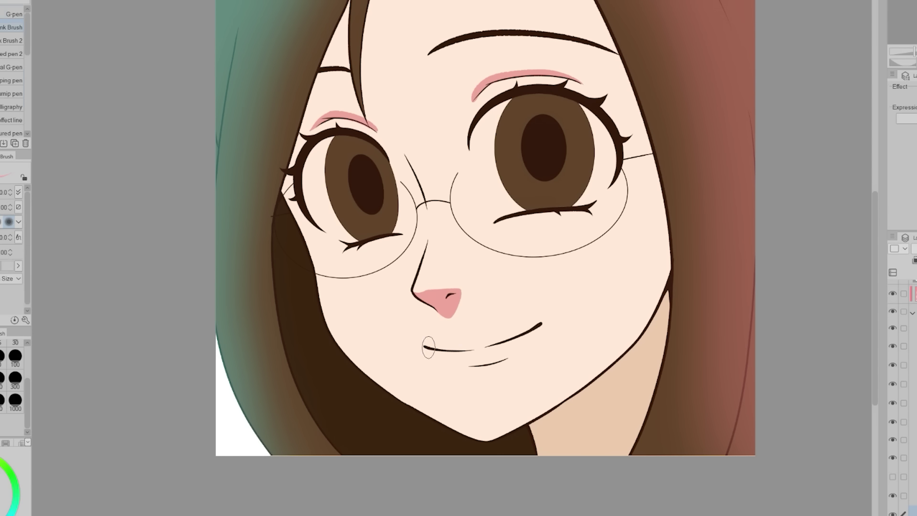
mouse_move(538, 324)
mouse_down()
mouse_move(425, 347)
mouse_move(432, 367)
mouse_up()
Airbrush pink blush on the cheeks and add reddish shadows along the hairline and on the neck.
key(h)
key(b)
scroll(418, 238, up, 1)
mouse_move(573, 57)
mouse_down()
mouse_move(601, 191)
mouse_move(587, 286)
mouse_up()
drag(611, 215, 582, 282)
mouse_move(287, 119)
mouse_down()
mouse_move(258, 363)
mouse_move(334, 458)
mouse_up()
key(p)
scroll(382, 119, down, 1)
drag(381, 120, 289, 382)
key(h)
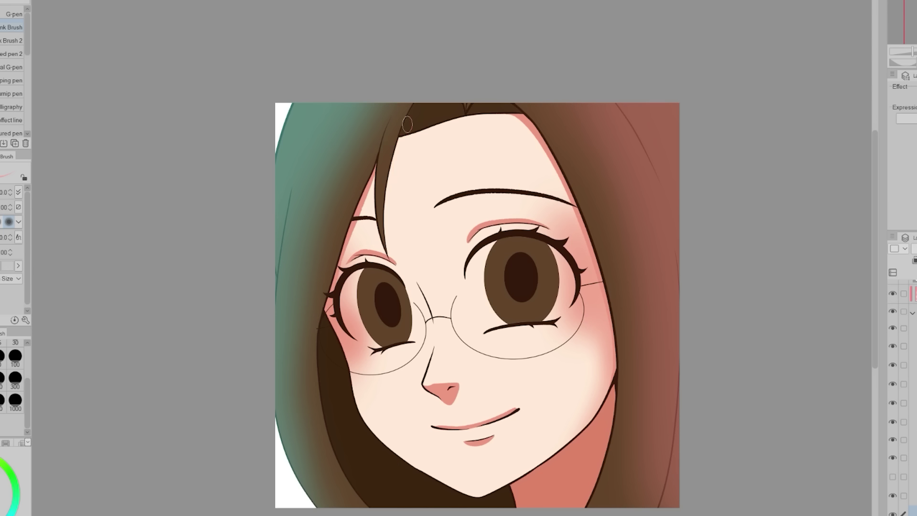
Lighten the facial and neck shadows and airbrush a soft pink tint over the nose.
key(g)
key(b)
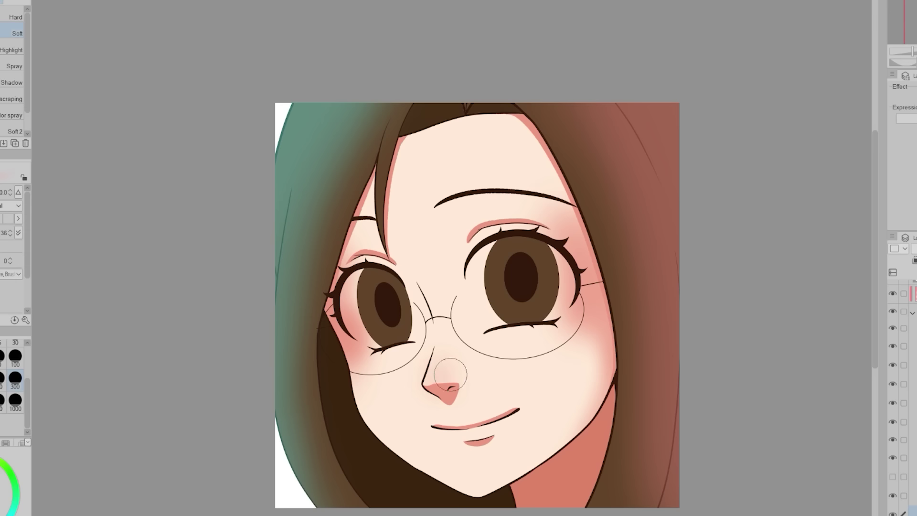
drag(437, 356, 449, 377)
key(p)
key(h)
key(b)
Airbrush a pink tint on the eyelids of both eyes and blend it softly into the skin.
drag(506, 229, 559, 267)
drag(492, 258, 582, 286)
key(h)
mouse_move(335, 229)
mouse_down()
mouse_move(446, 219)
mouse_move(432, 234)
mouse_up()
key(j)
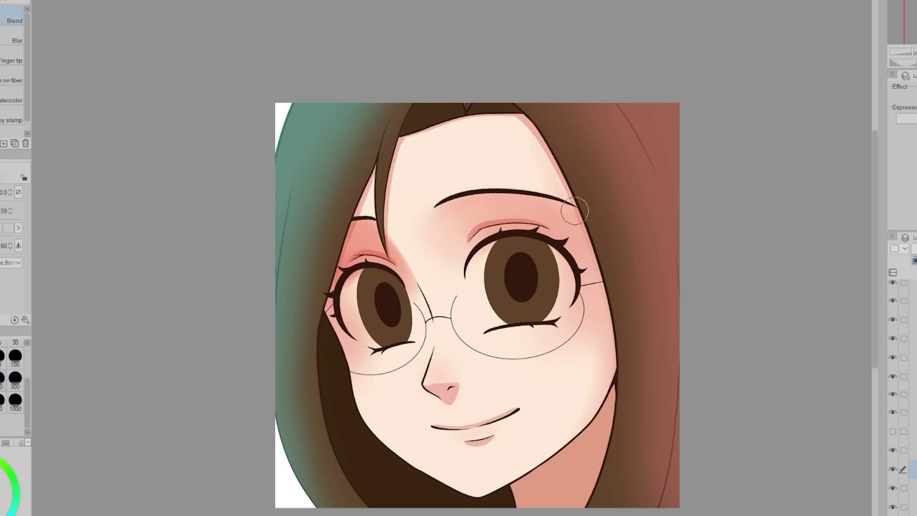
key(b)
key(h)
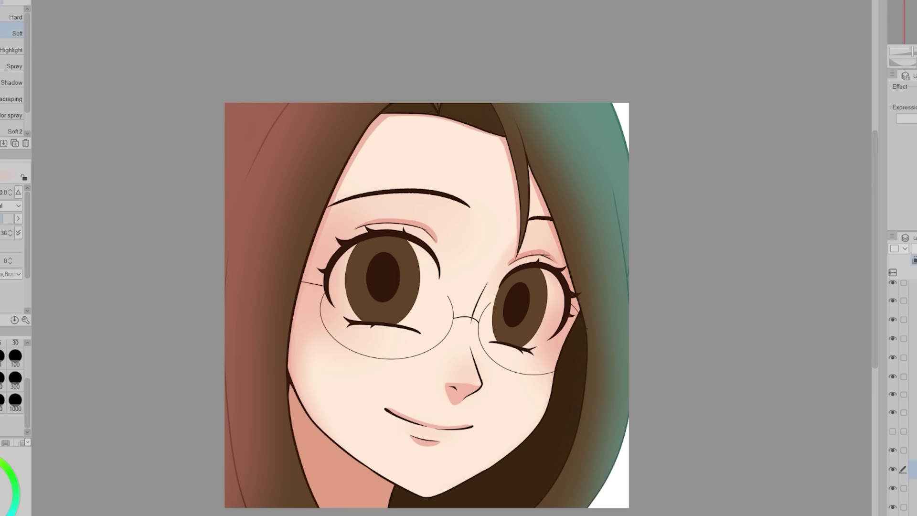
On a new layer, paint the whites of both eyes around the irises with the soft airbrush.
key(ctrl+shift+n)
key(ctrl+plus)
drag(300, 246, 316, 327)
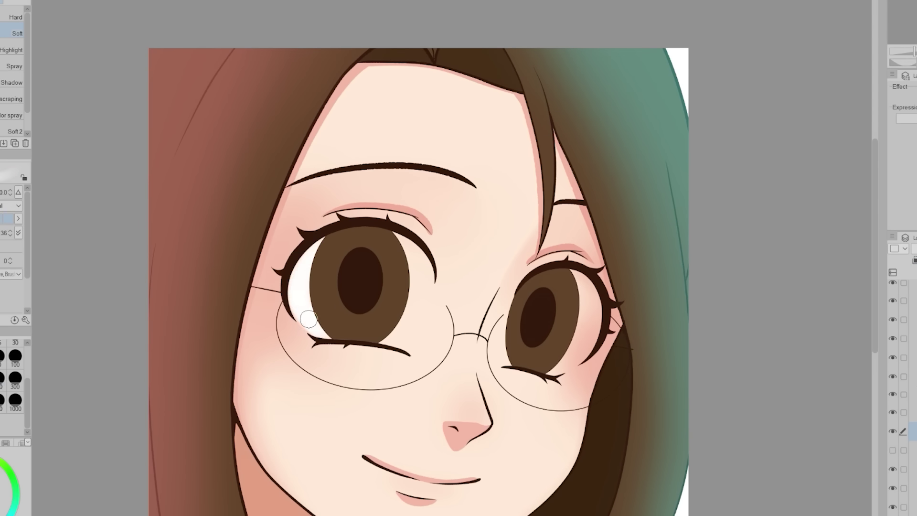
drag(567, 358, 592, 287)
key(h)
drag(477, 267, 499, 328)
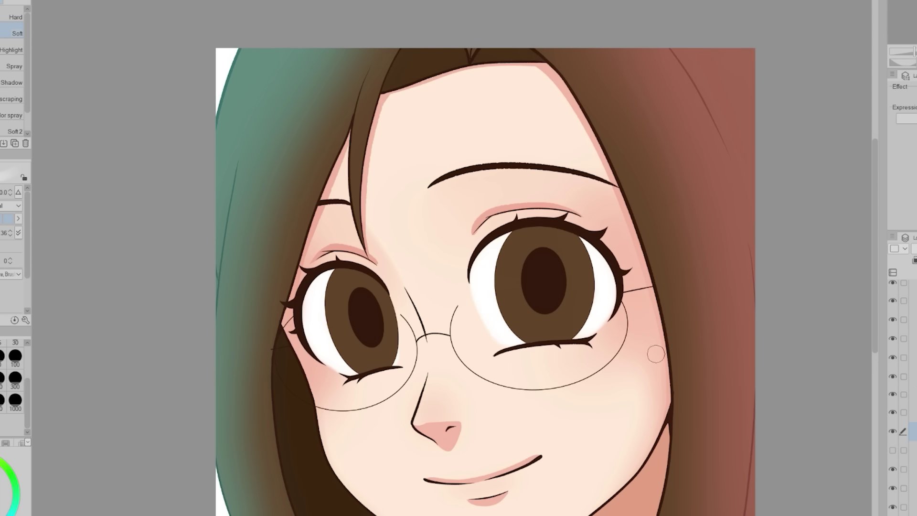
key(h)
Try painting bright pink streak highlights in the hair beside the larger eye with the ink brush.
key(ctrl+minus)
key(ctrl+minus)
key(p)
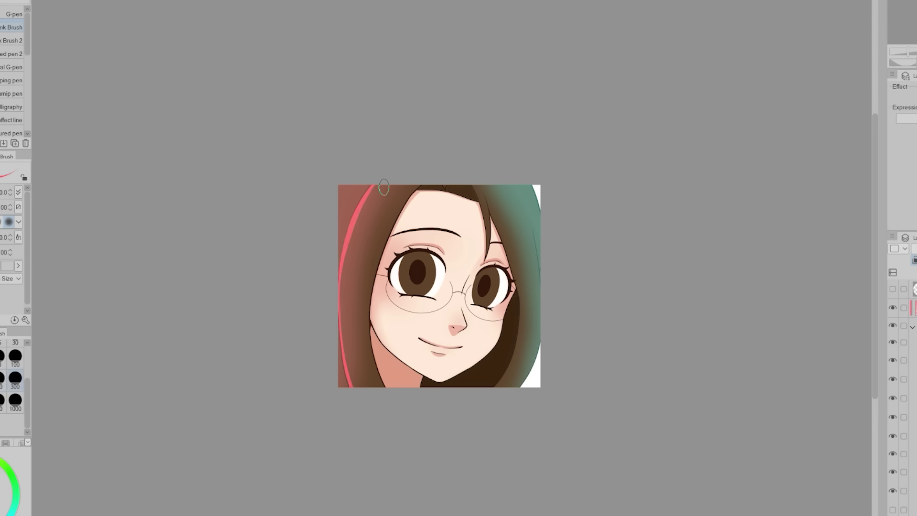
key(ctrl+plus)
drag(346, 205, 324, 150)
drag(332, 191, 308, 132)
drag(296, 179, 265, 105)
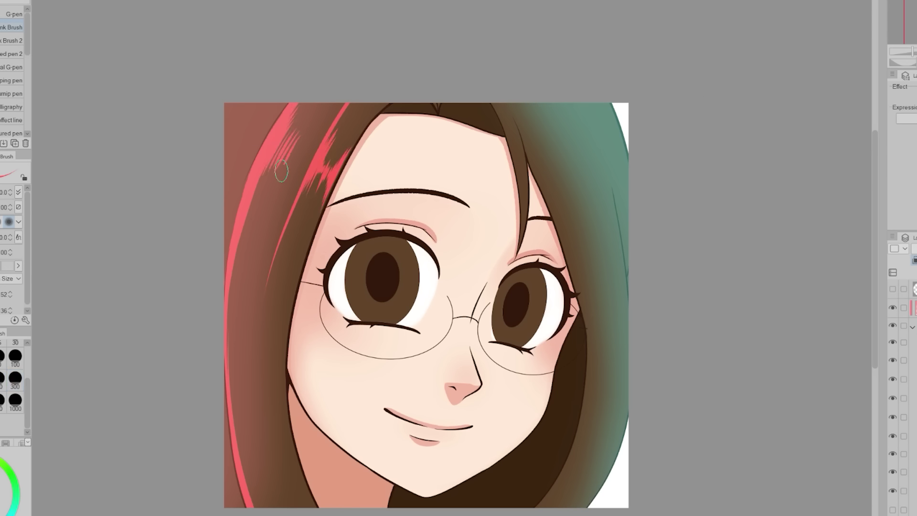
key(ctrl+z)
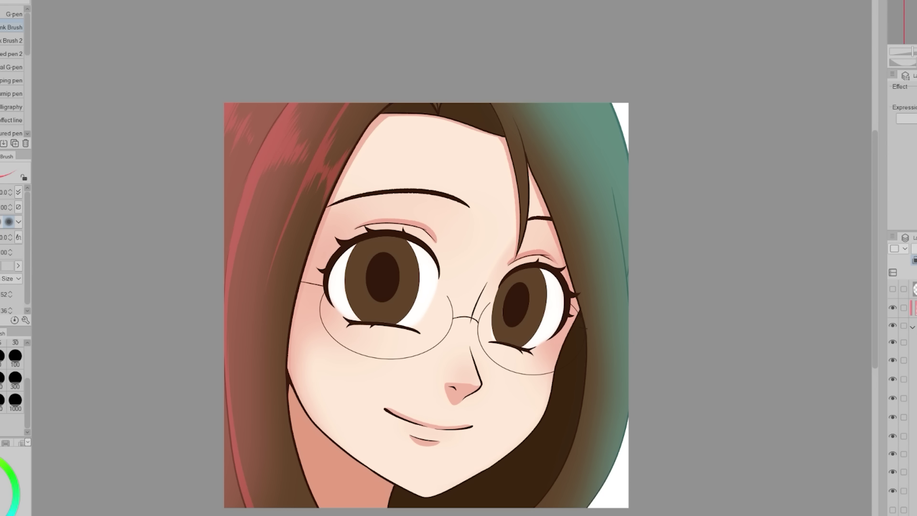
key(ctrl+z)
Airbrush a wide coral-pink highlight band across the upper hair beside the larger eye.
key(b)
drag(334, 110, 248, 229)
mouse_move(260, 267)
mouse_down()
mouse_move(245, 334)
mouse_move(307, 133)
mouse_move(337, 81)
mouse_up()
key(p)
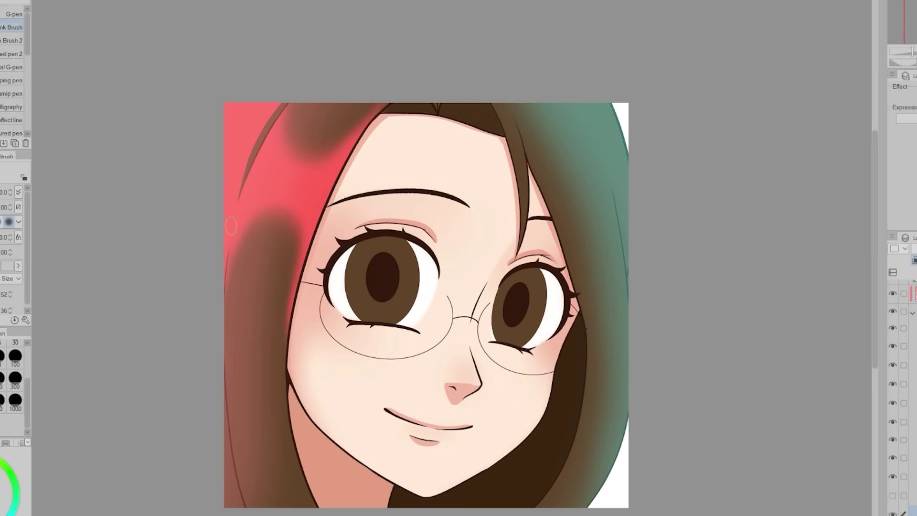
key(j)
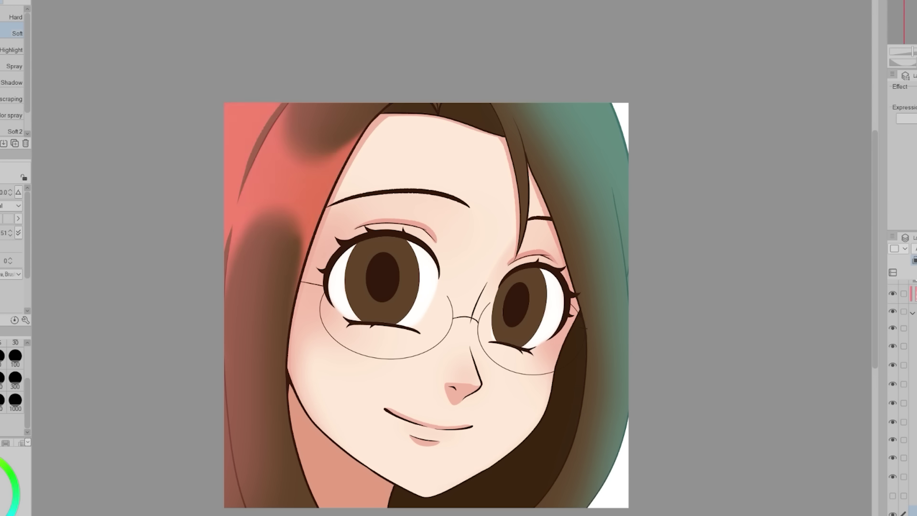
drag(335, 144, 248, 114)
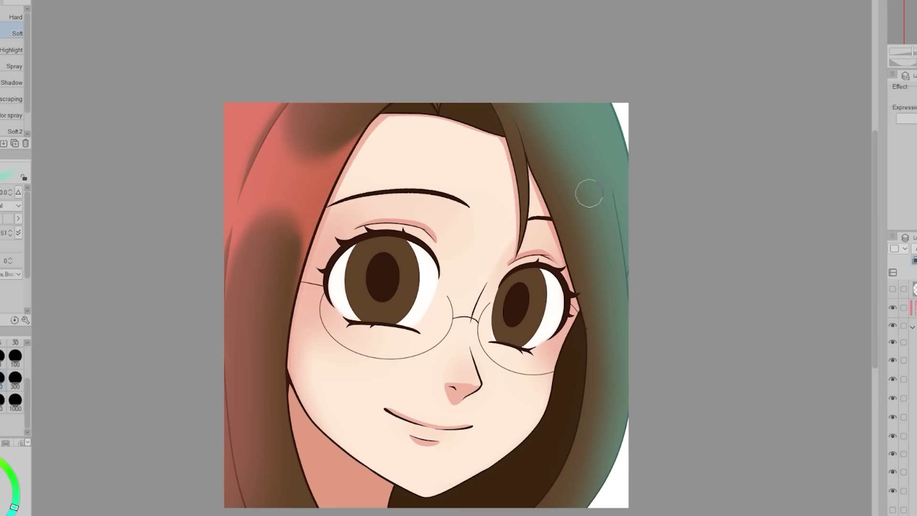
Airbrush a matching teal highlight band across the hair beside the smaller eye, including the loose bang.
mouse_move(594, 194)
mouse_down()
mouse_move(651, 145)
mouse_move(592, 251)
mouse_move(616, 109)
mouse_up()
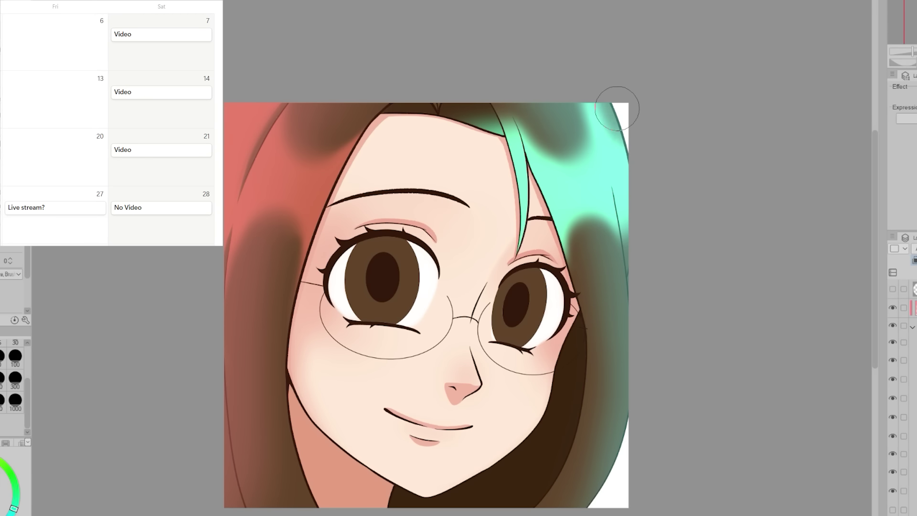
key(h)
drag(382, 250, 398, 116)
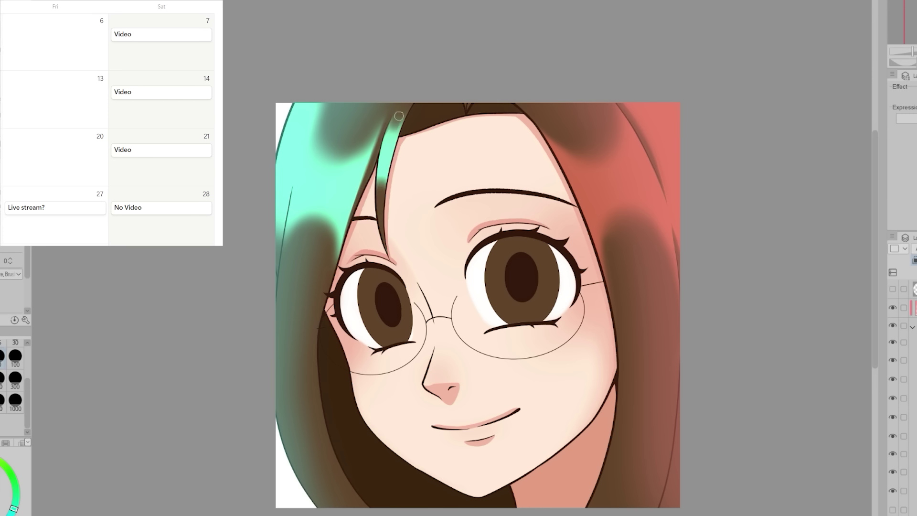
mouse_move(269, 267)
mouse_down()
mouse_move(310, 119)
mouse_move(296, 215)
mouse_move(334, 167)
mouse_move(311, 200)
mouse_move(334, 124)
mouse_move(310, 191)
mouse_up()
key(h)
scroll(214, 378, down, 3)
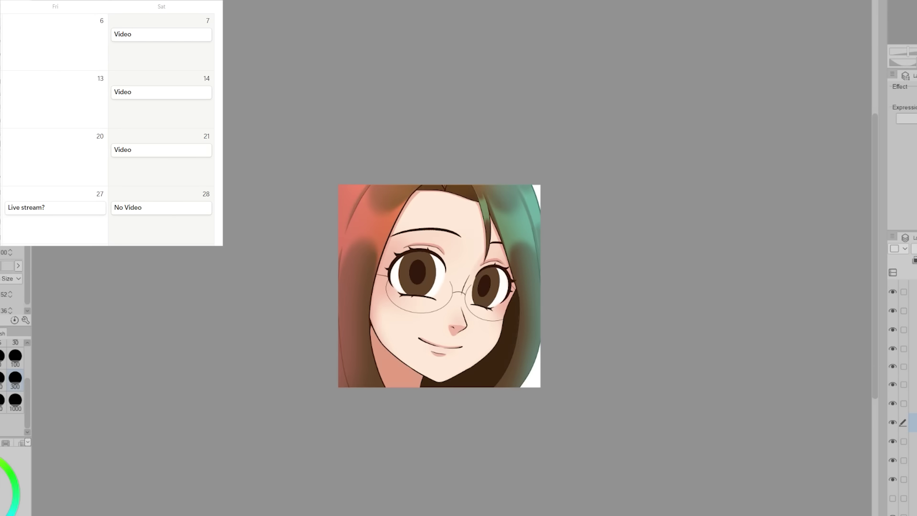
Paint soft dark strands through the hair beside the larger eye and blend them into the edges of the coral band.
scroll(213, 378, up, 3)
drag(250, 113, 472, 76)
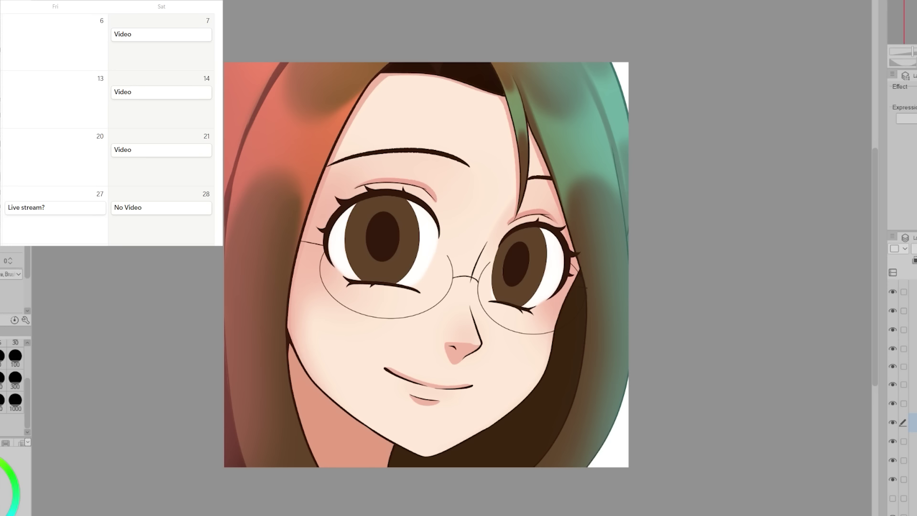
drag(268, 329, 287, 458)
drag(244, 229, 248, 449)
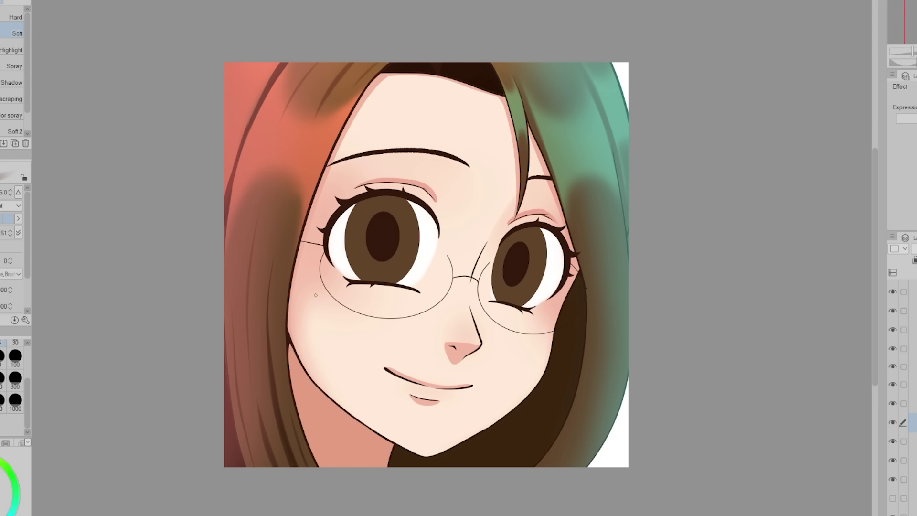
key(j)
drag(287, 209, 273, 274)
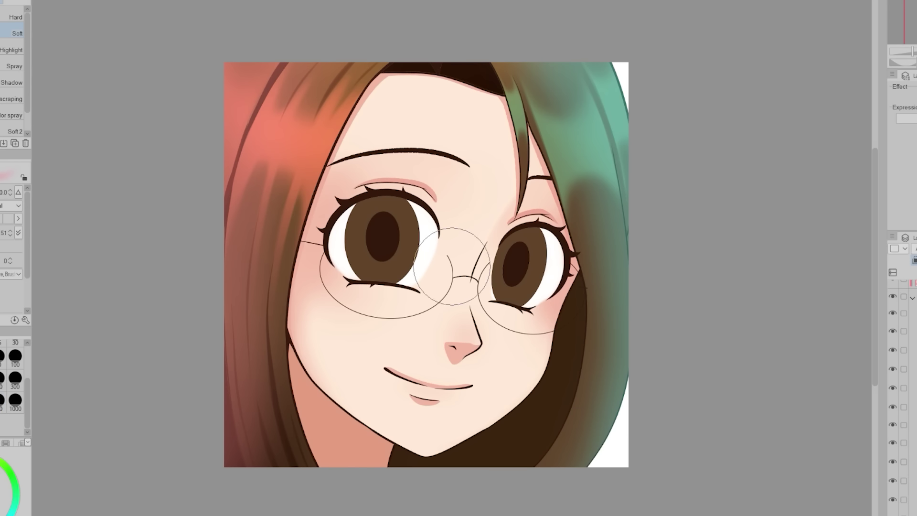
Try airbrushing light coral strands down the hair beside the larger eye.
alt+click(282, 184)
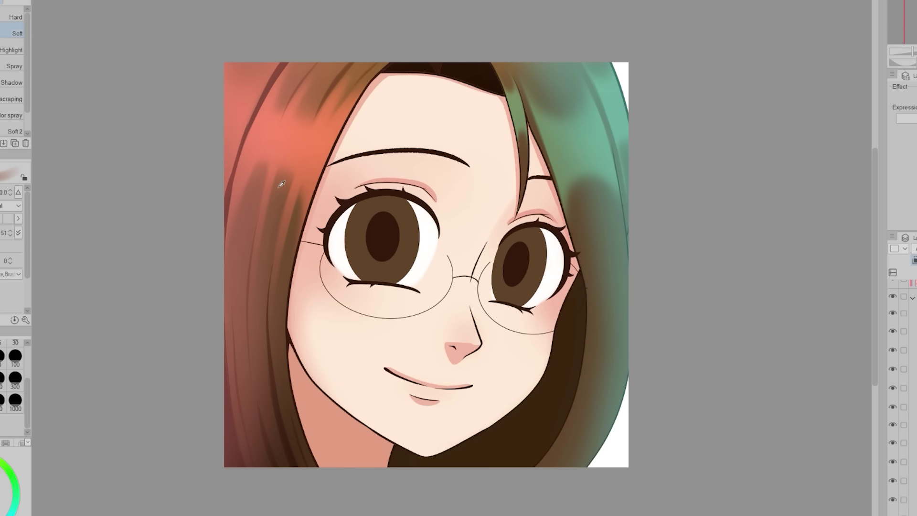
drag(291, 243, 275, 429)
mouse_move(258, 200)
mouse_down()
mouse_move(267, 453)
mouse_move(287, 463)
mouse_up()
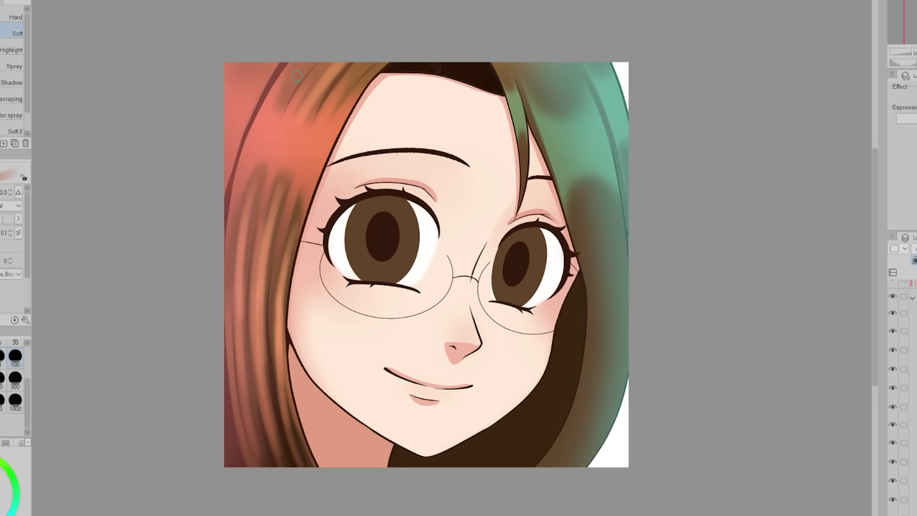
mouse_move(306, 115)
mouse_down()
mouse_move(385, 60)
mouse_move(267, 201)
mouse_up()
drag(286, 134, 258, 229)
key(ctrl+z)
key(ctrl+z)
key(ctrl+z)
key(ctrl+z)
key(ctrl+z)
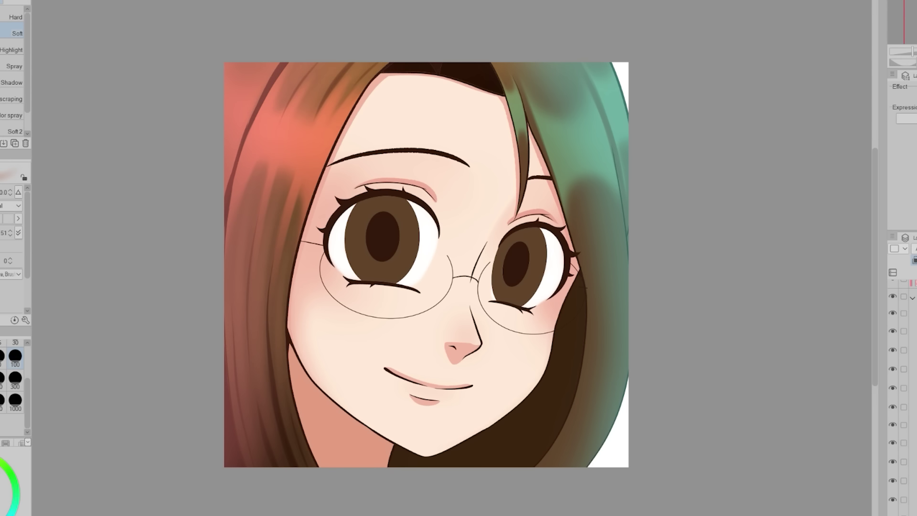
key(ctrl+y)
Add fine coral-orange streaks across the highlight band beside the larger eye.
key(j)
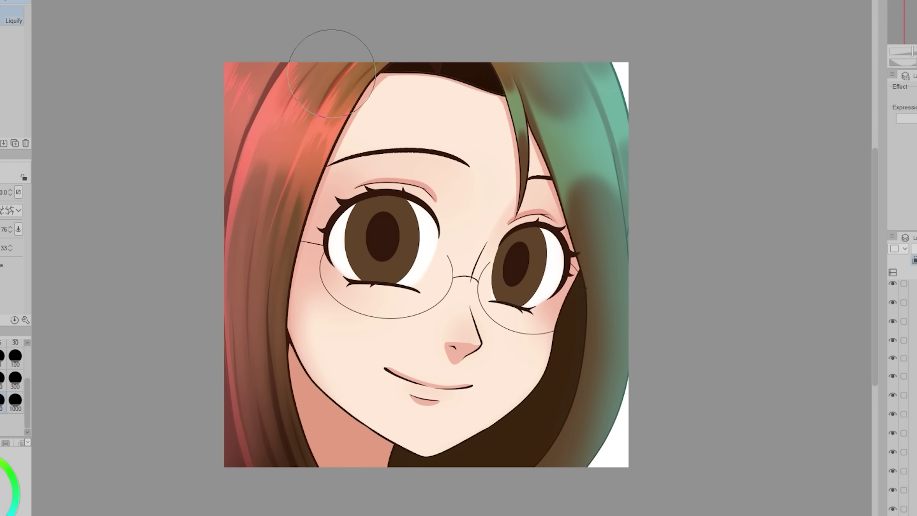
key(ctrl+z)
key(p)
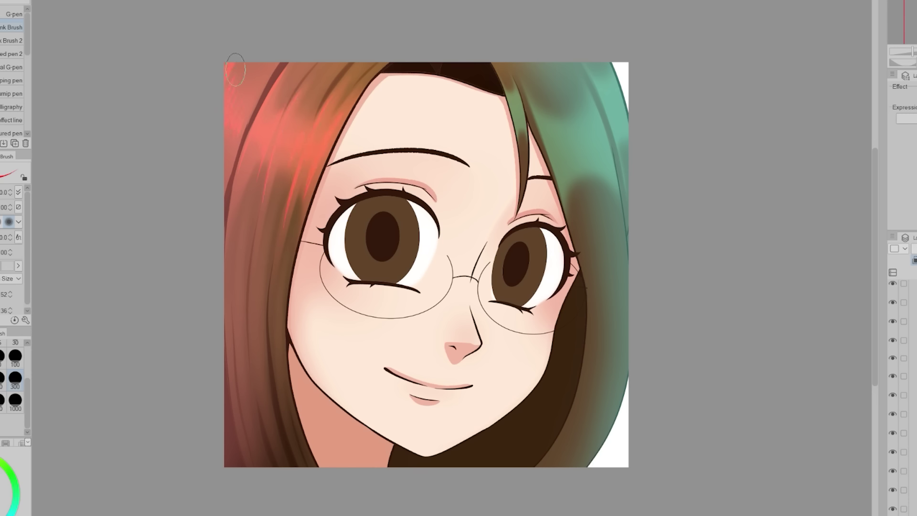
key(ctrl+y)
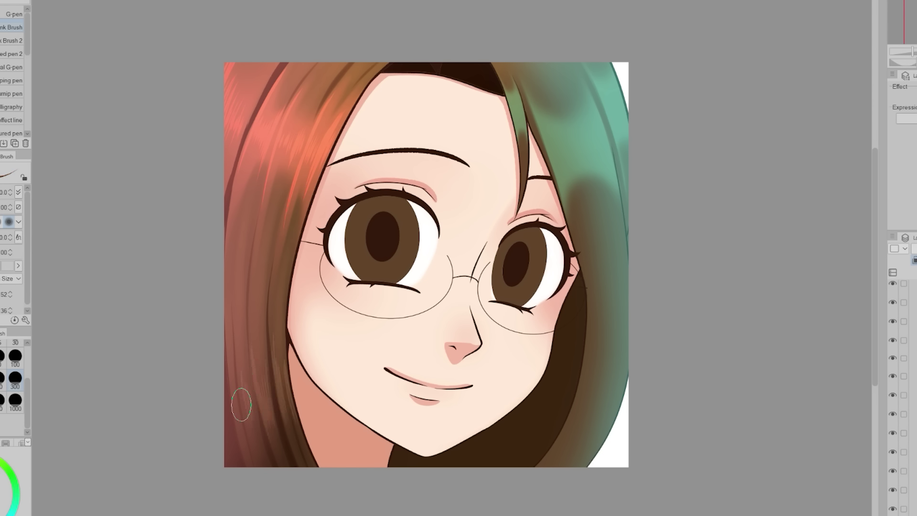
Paint dark and lighter brown strands in the hair behind the jaw and neck, blending them softly.
key(h)
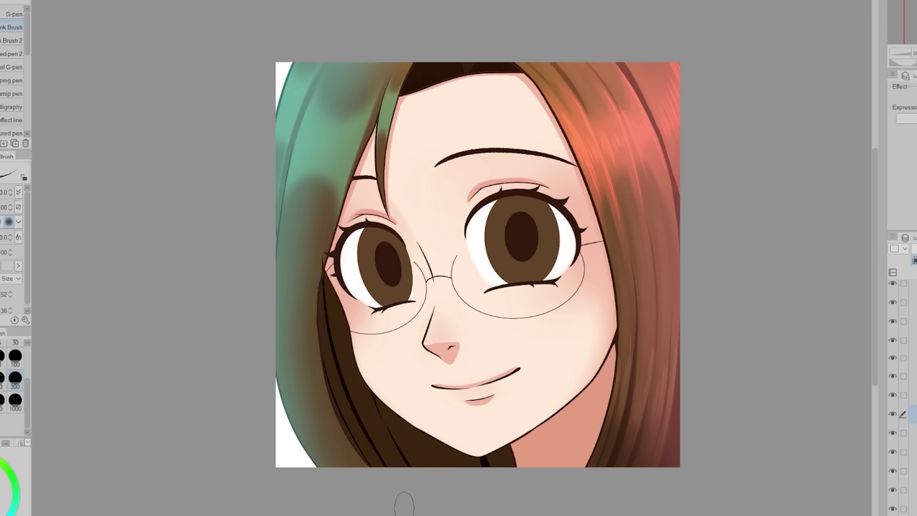
key(j)
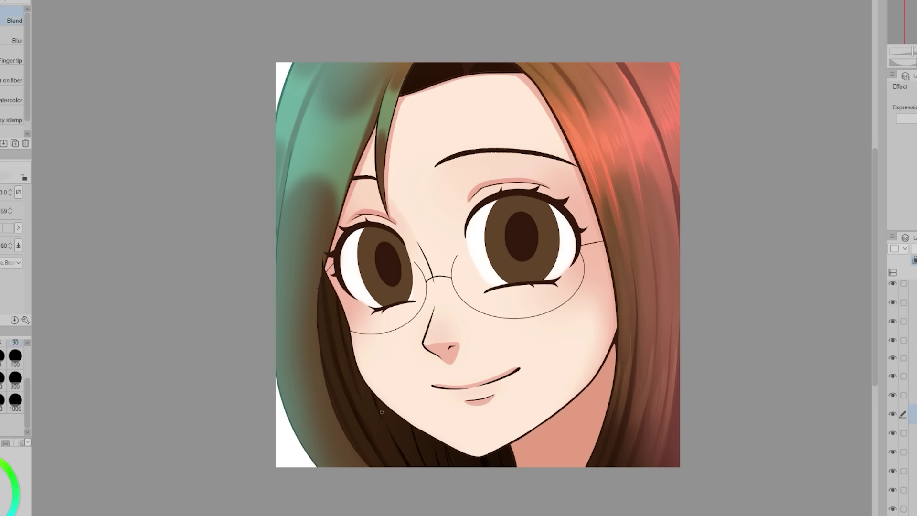
key(p)
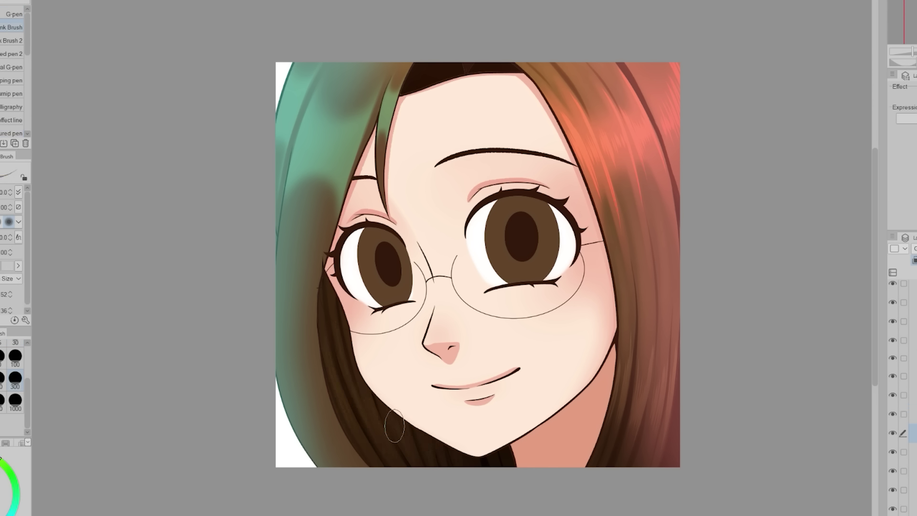
key(h)
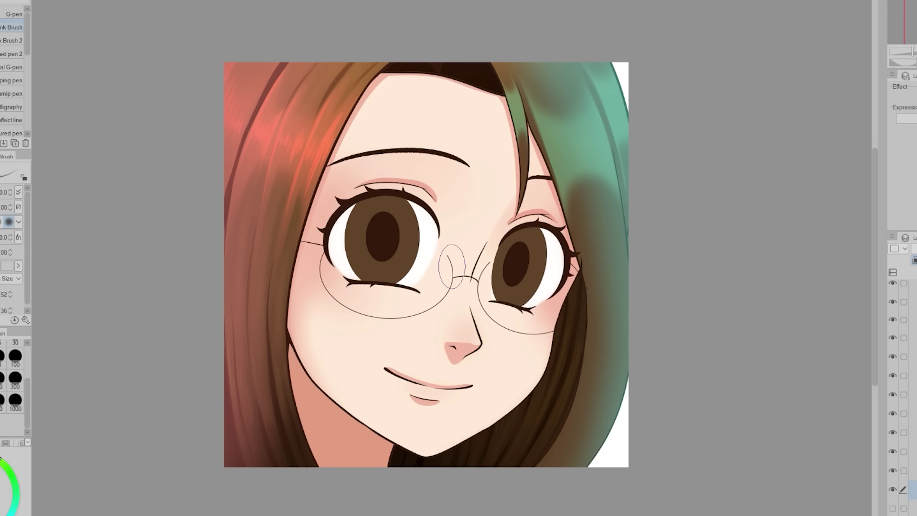
key(b)
key(p)
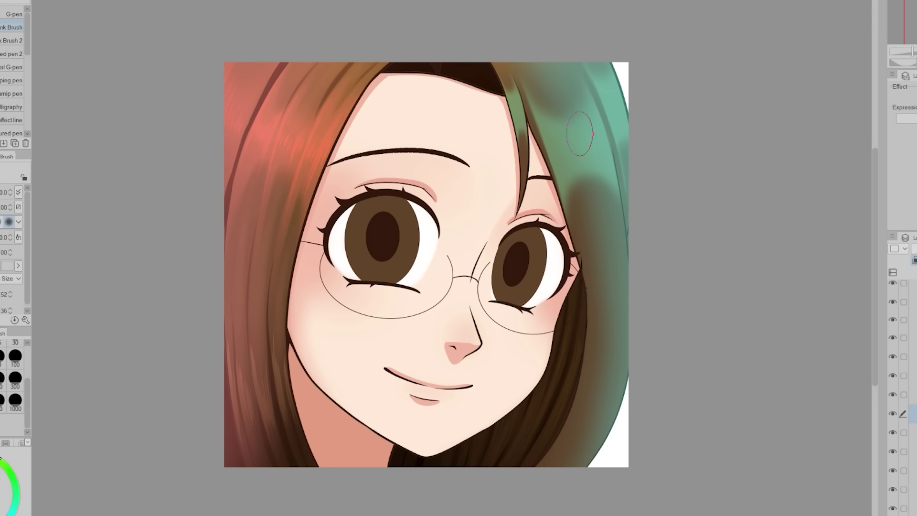
Paint soft dark strands through the teal-lit hair beside the smaller eye and blend them into the highlight band.
key(h)
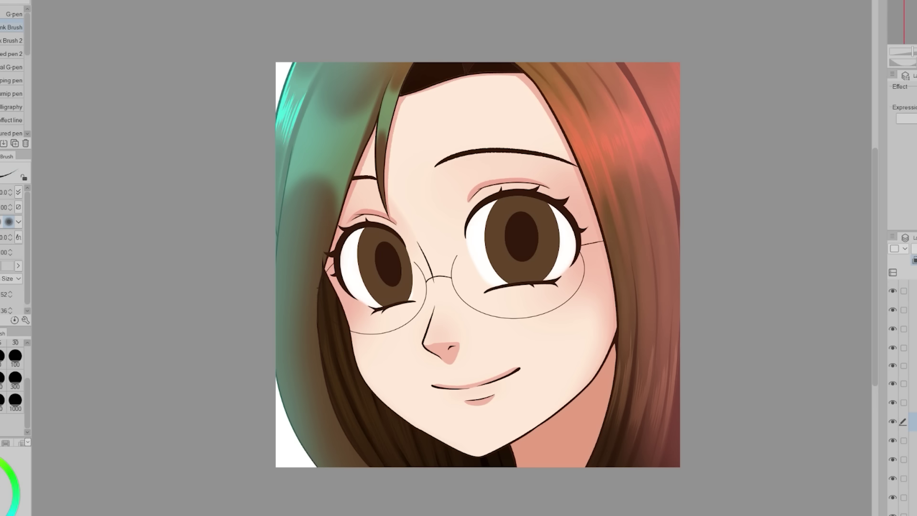
key(b)
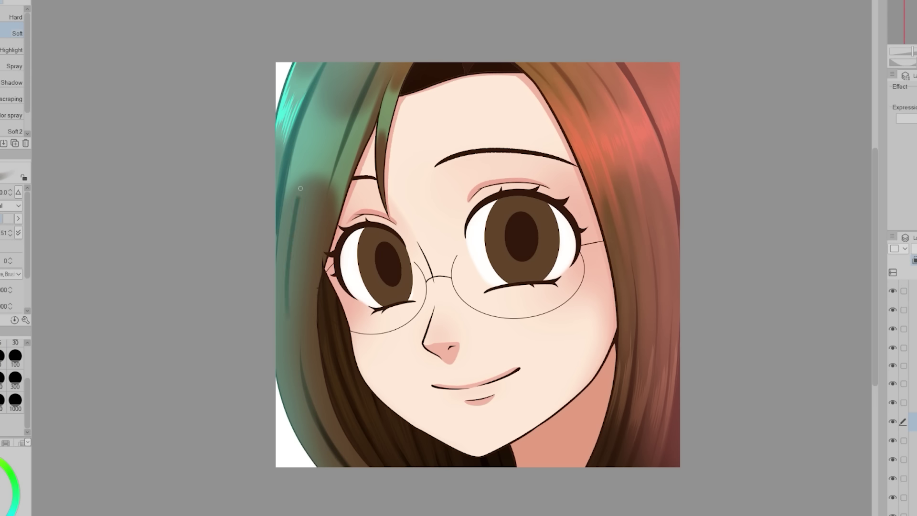
key(ctrl+z)
key(j)
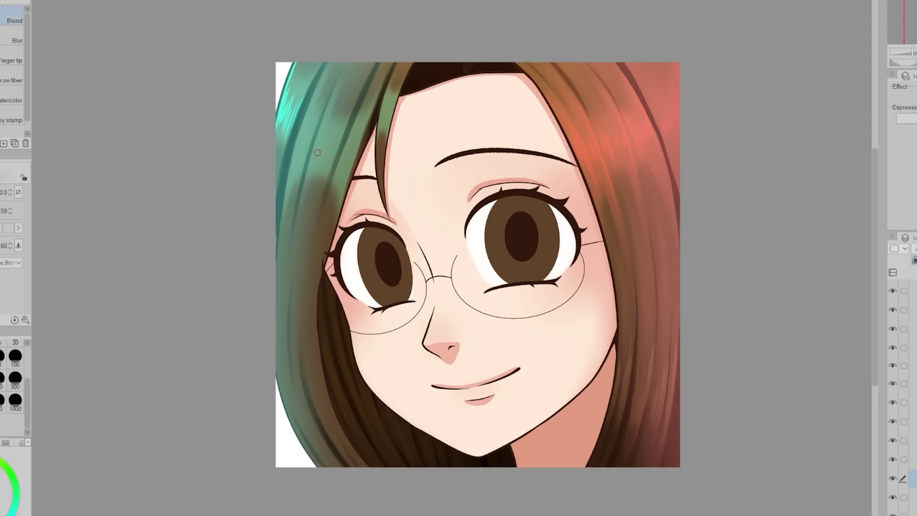
Add fine bright teal streaks across the highlight band beside the smaller eye, then undo the last few changes.
key(p)
mouse_move(300, 109)
mouse_down()
mouse_move(311, 146)
mouse_move(337, 165)
mouse_up()
drag(306, 143, 313, 189)
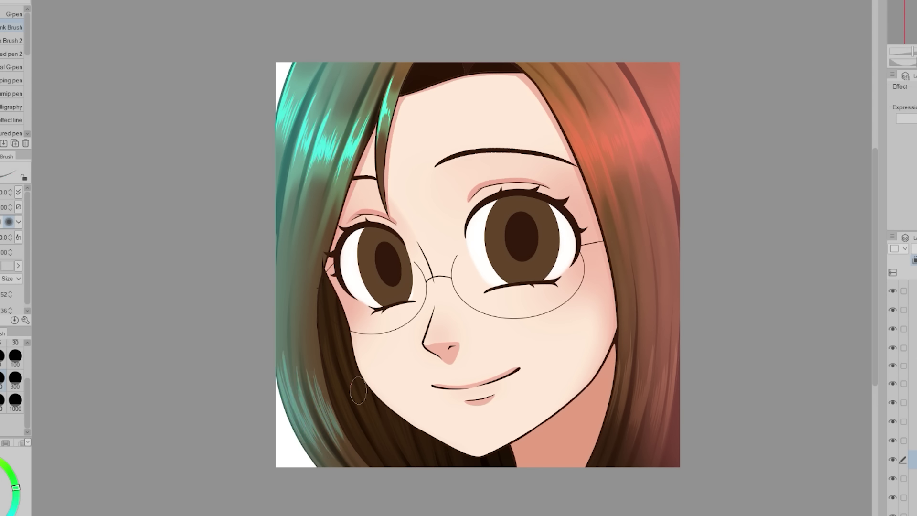
key(ctrl+z)
key(ctrl+z)
key(ctrl+z)
Airbrush soft light tan strands down the hair beside the smaller eye and undo the last two strokes.
key(b)
drag(313, 186, 294, 368)
drag(330, 205, 339, 459)
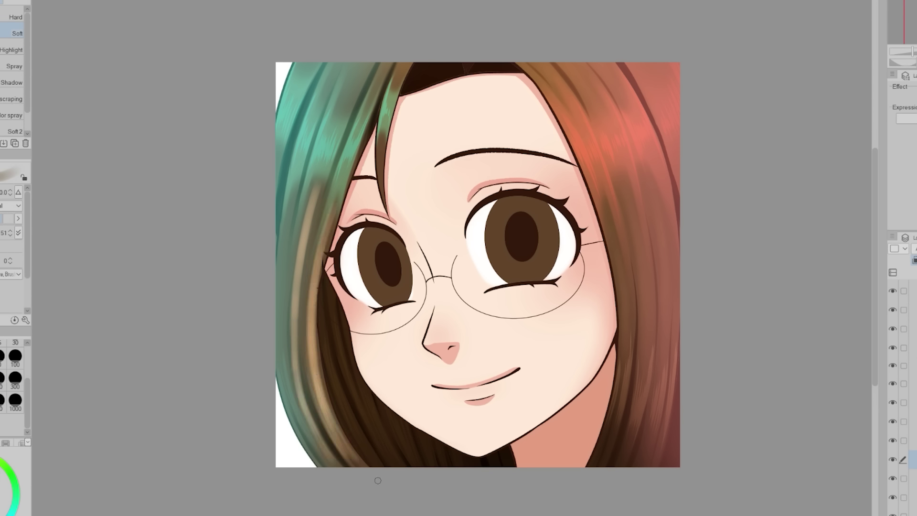
drag(286, 172, 287, 425)
drag(329, 62, 341, 110)
drag(382, 64, 363, 115)
mouse_move(301, 234)
mouse_down()
mouse_move(294, 332)
mouse_move(305, 420)
mouse_up()
key(ctrl+z)
key(ctrl+z)
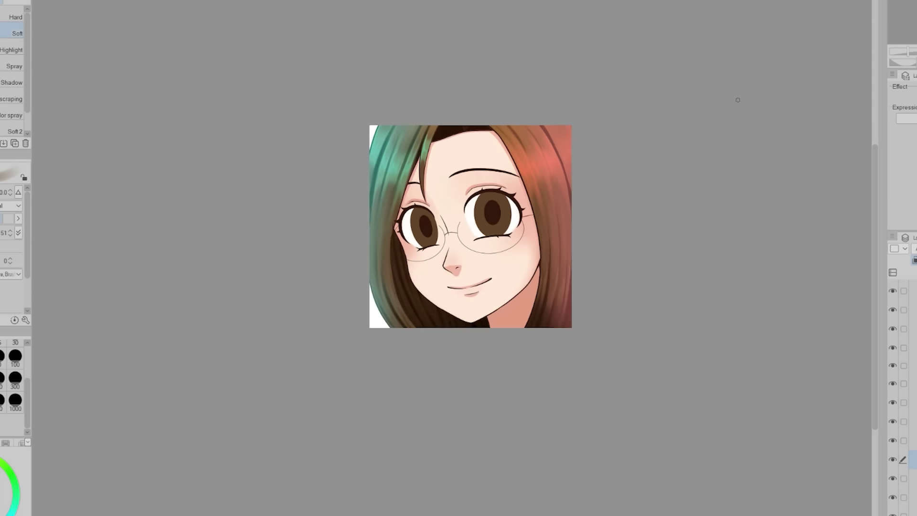
key(h)
scroll(902, 401, down, 1)
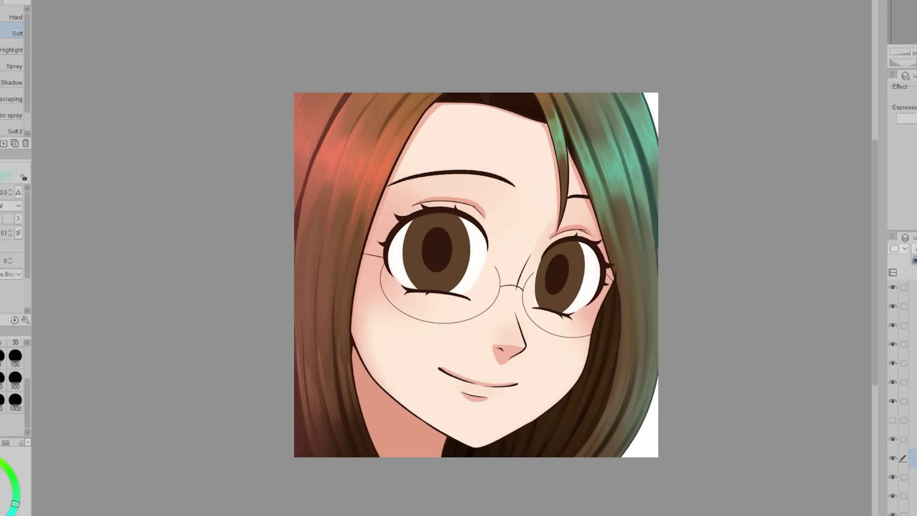
Paint a thin pale teal rim light along the jawline and a small light dot on the nose.
key(h)
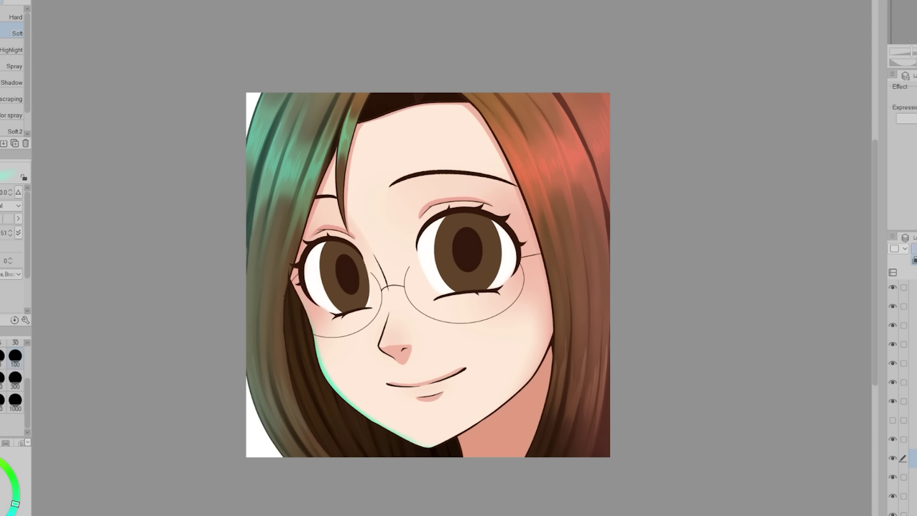
key(h)
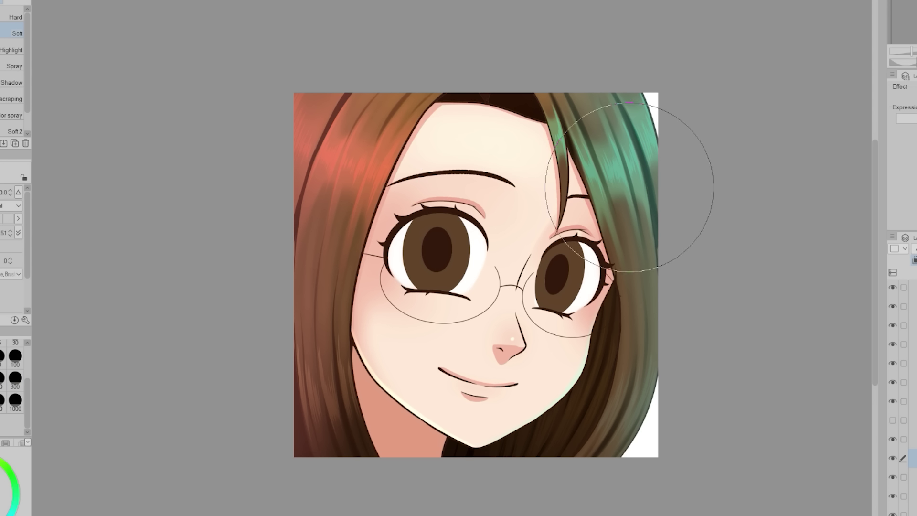
click(891, 285)
Shade the upper part of both eyes with a lavender lash shadow and tint it softly with light blue.
click(893, 401)
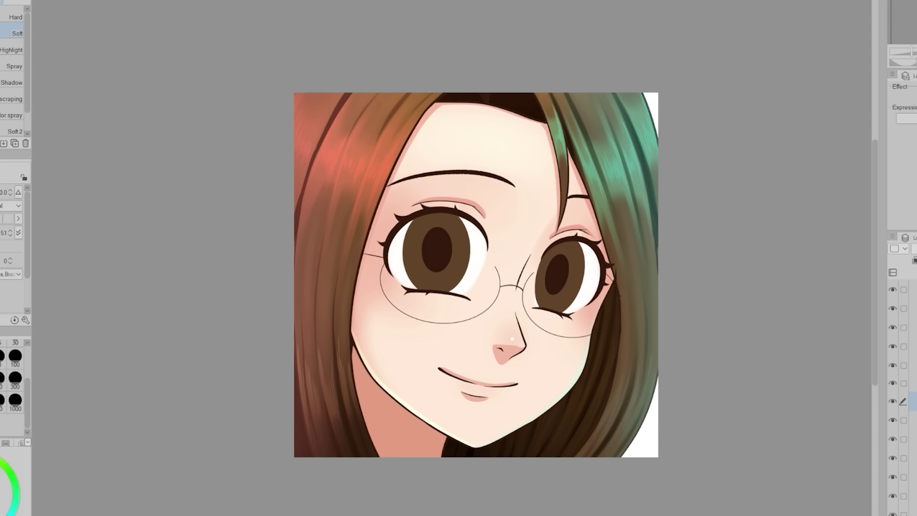
scroll(533, 256, up, 2)
key(p)
drag(309, 222, 449, 217)
key(b)
drag(315, 215, 454, 213)
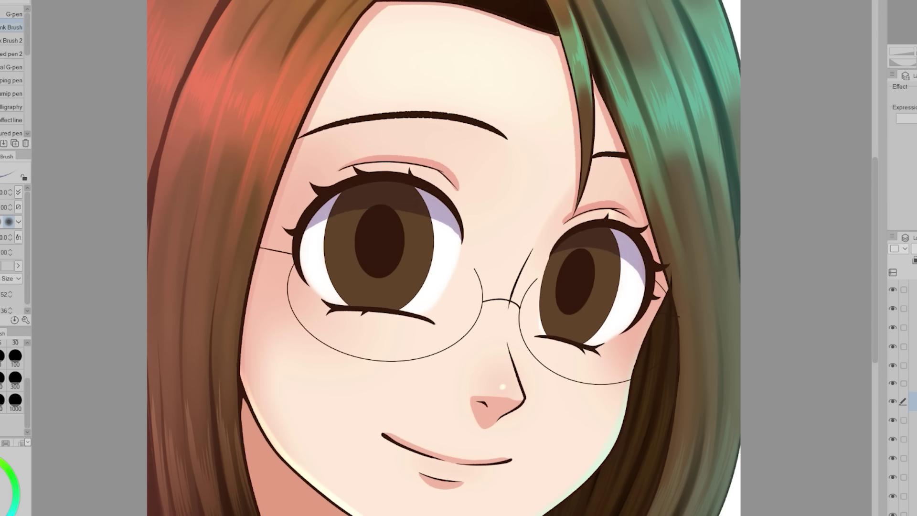
drag(616, 233, 639, 268)
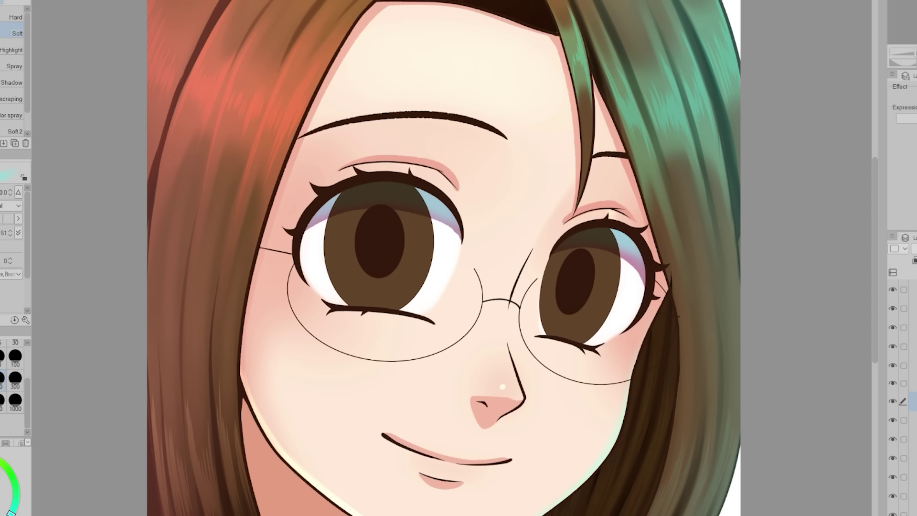
Darken both irises and pupils, leaving a soft lighter brown glow in the lower part of each iris.
click(893, 420)
drag(564, 248, 601, 296)
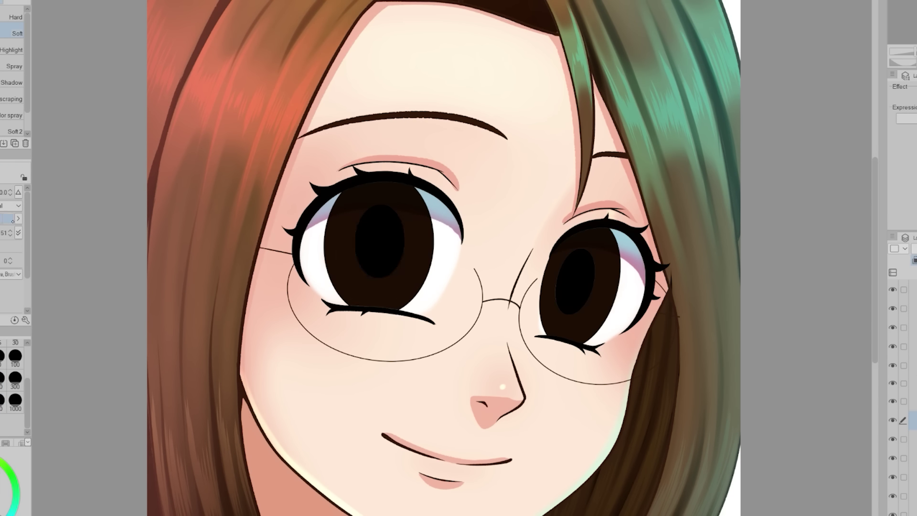
drag(353, 215, 405, 287)
key(j)
key(b)
drag(558, 272, 596, 329)
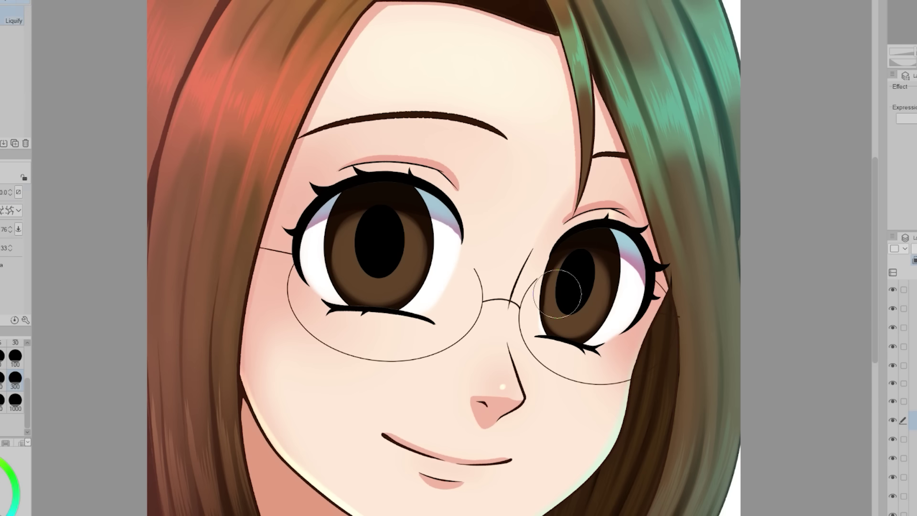
Refine the smaller eye's iris shading with Liquify and paint faint radial brown streaks into the irises.
key(j)
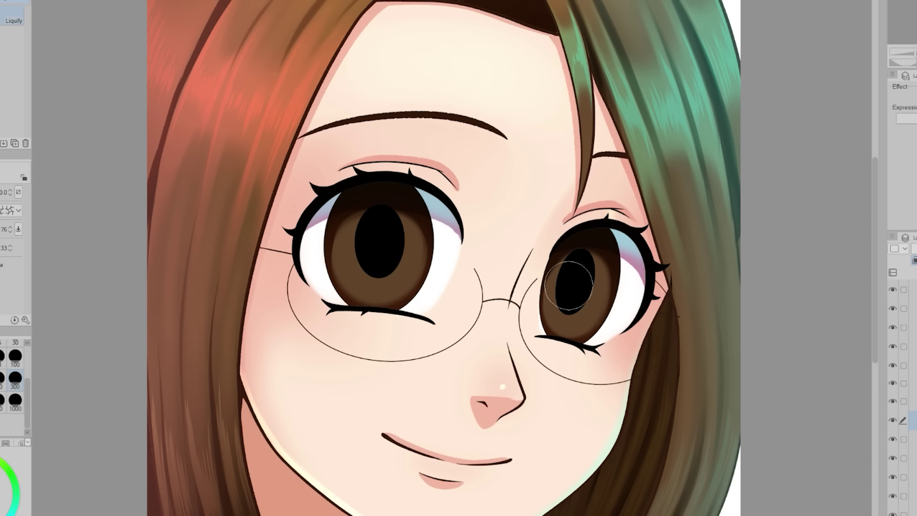
key(j)
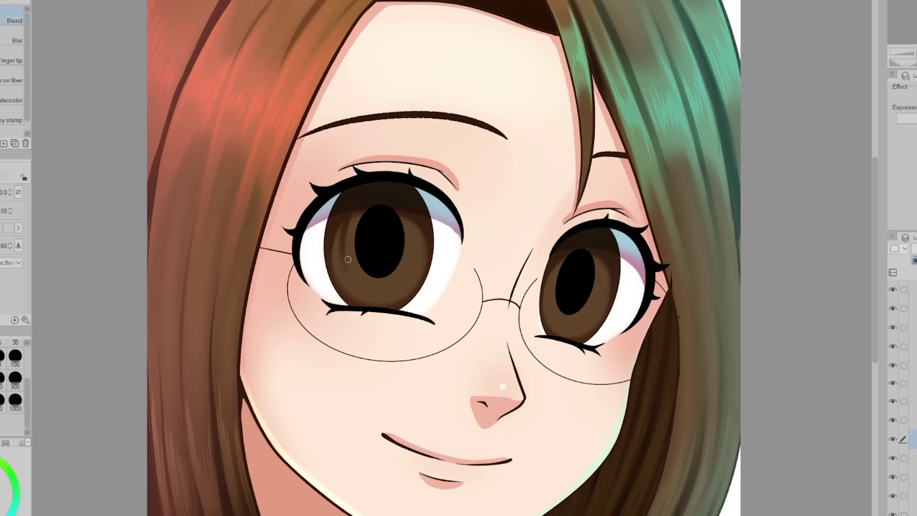
key(h)
key(h)
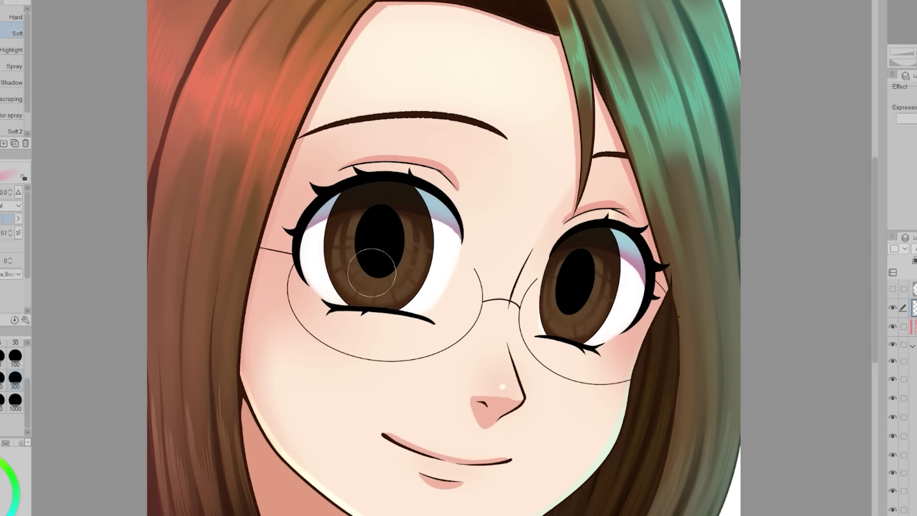
Paint a coral lower glow and green upper reflection in the larger iris, and a green glow and dark red reflection in the smaller one.
mouse_move(377, 258)
mouse_down()
mouse_move(366, 287)
mouse_move(406, 279)
mouse_up()
drag(553, 291, 587, 315)
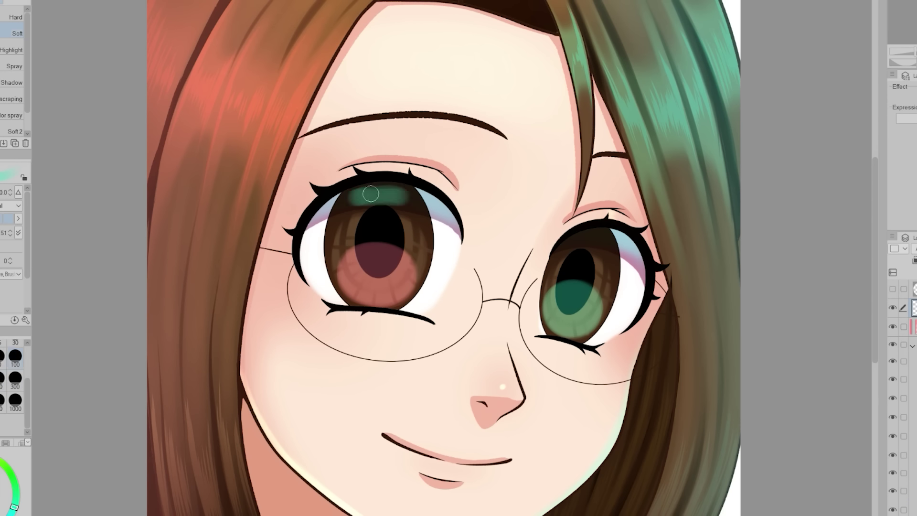
key(p)
drag(344, 203, 371, 190)
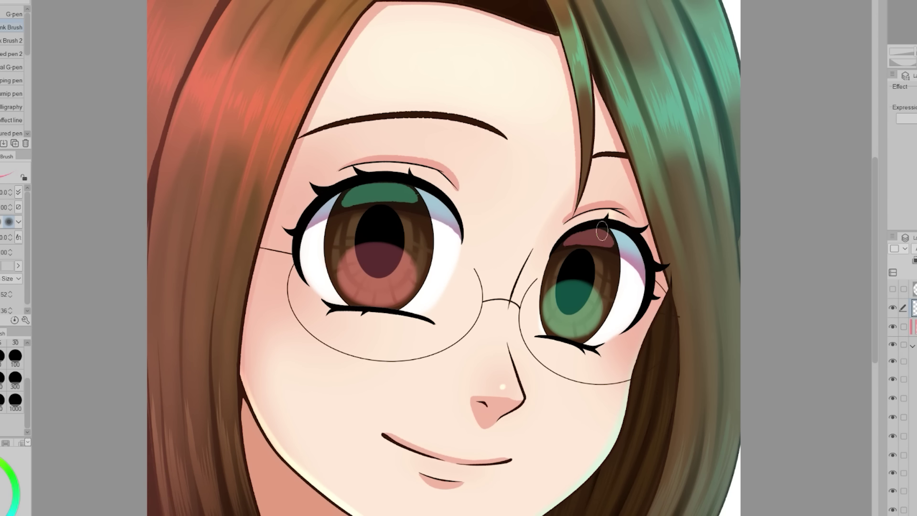
drag(568, 241, 611, 236)
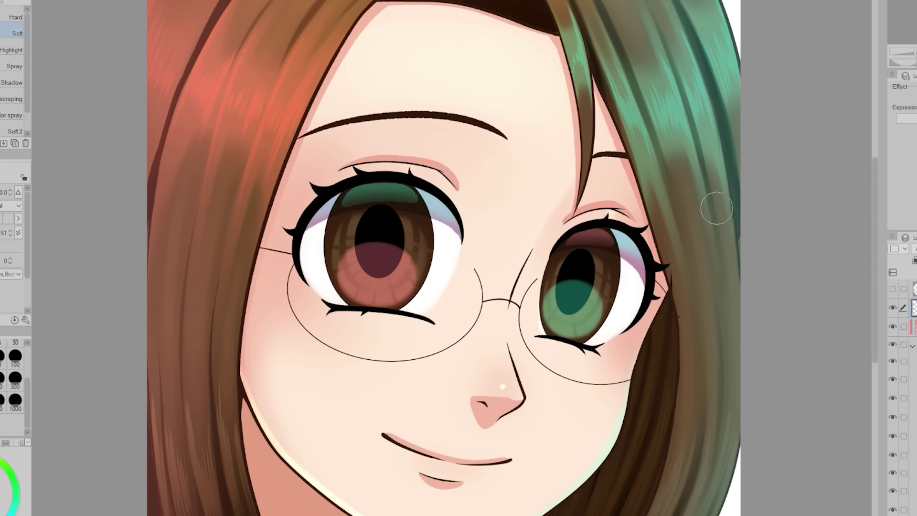
drag(348, 201, 411, 191)
Paint a lighter ellipse inside each pupil and glaze the lower irises with a warm orange glow.
key(ctrl+shift+n)
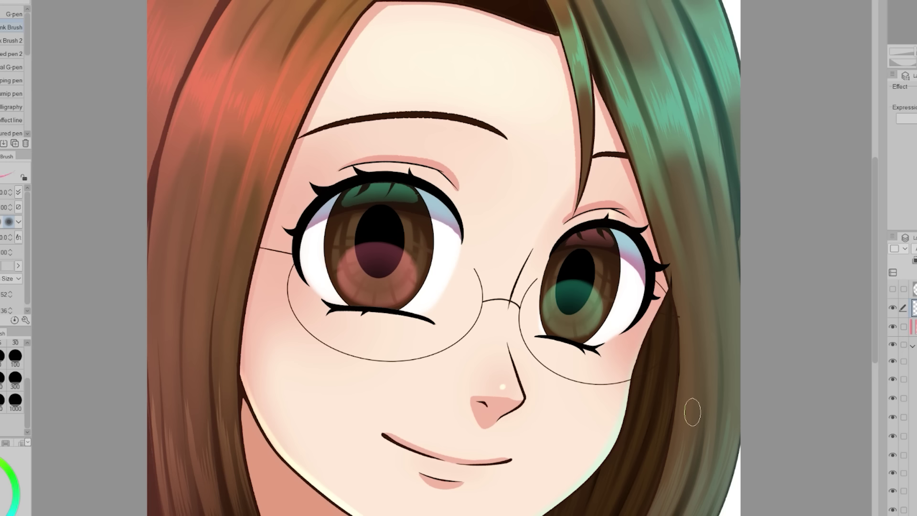
drag(372, 254, 384, 262)
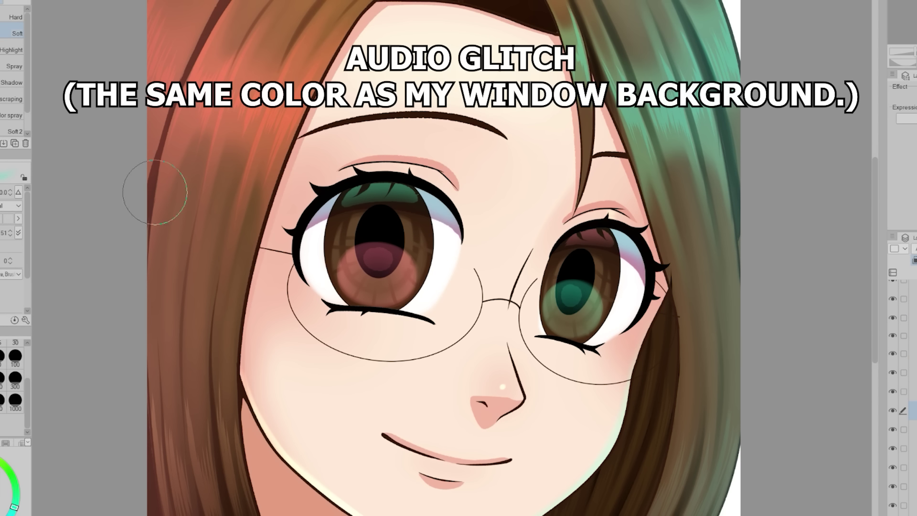
drag(363, 286, 419, 263)
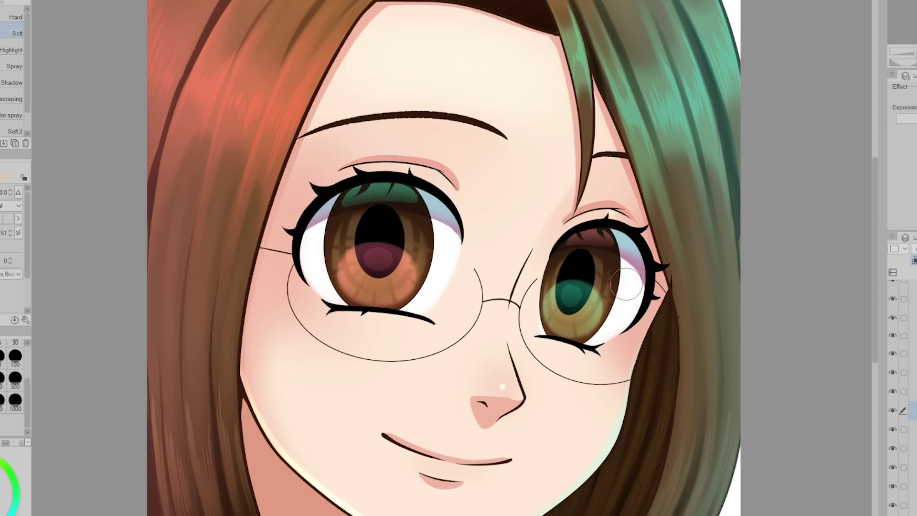
Add small pink spots beside both pupils and edge the orange iris glows with thin coral lines on a new layer.
scroll(419, 264, down, 1)
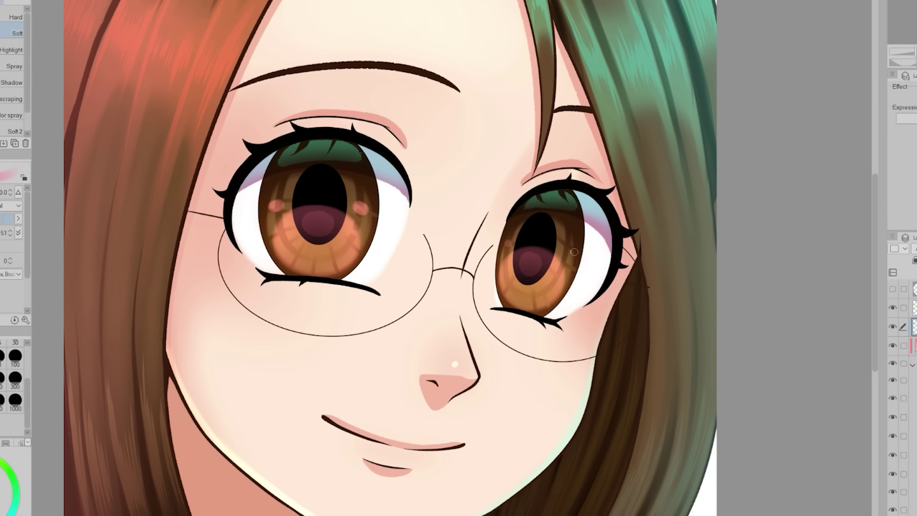
key(p)
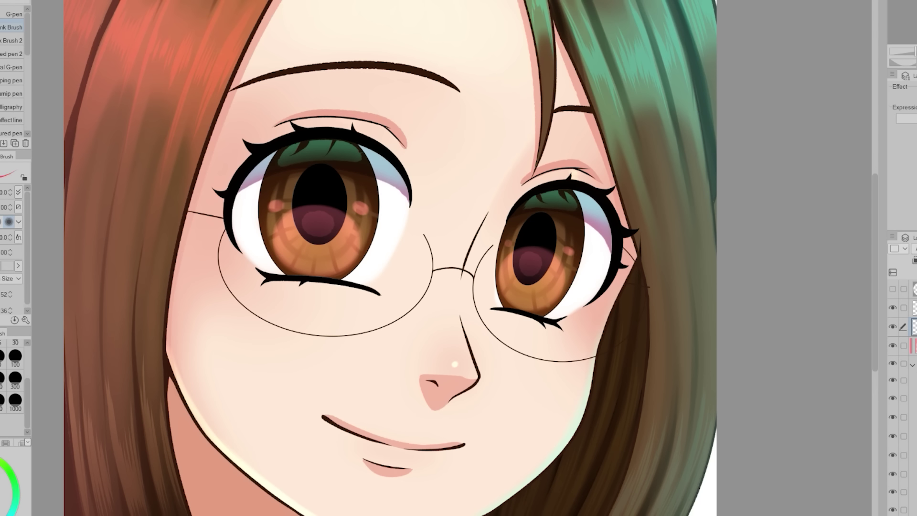
key(ctrl+shift+n)
mouse_move(286, 206)
mouse_down()
mouse_move(275, 253)
mouse_move(286, 207)
mouse_up()
drag(287, 202, 283, 206)
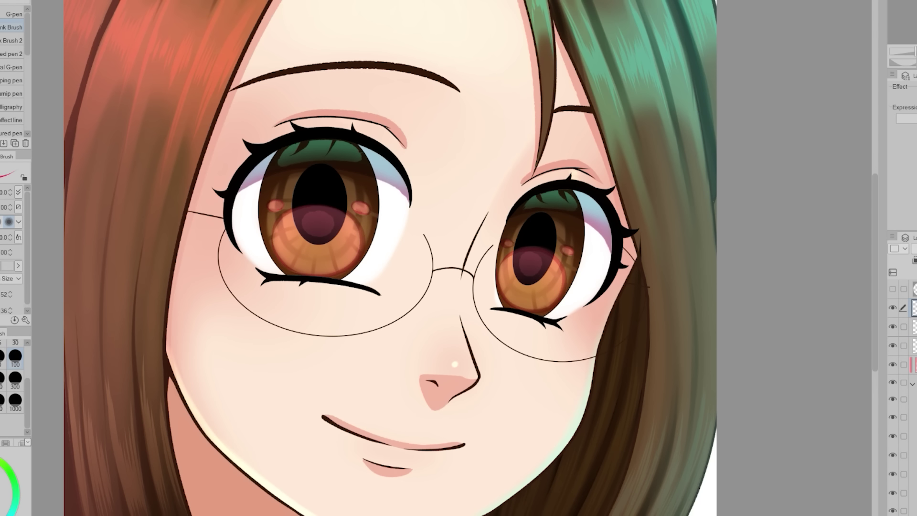
Paint a white oval highlight at the upper edge of each pupil and fringe it with teal and pink.
drag(332, 163, 347, 182)
drag(553, 205, 563, 223)
key(j)
key(b)
key(ctrl+plus)
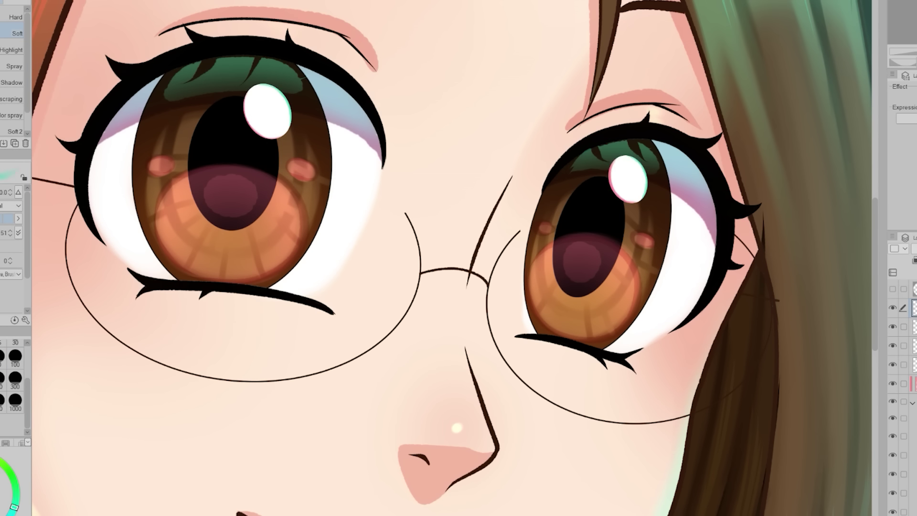
Dot small pink, teal and peach sparkles around both irises and hide the layer of peach dots in the lower irises.
key(p)
click(146, 136)
click(316, 139)
click(550, 201)
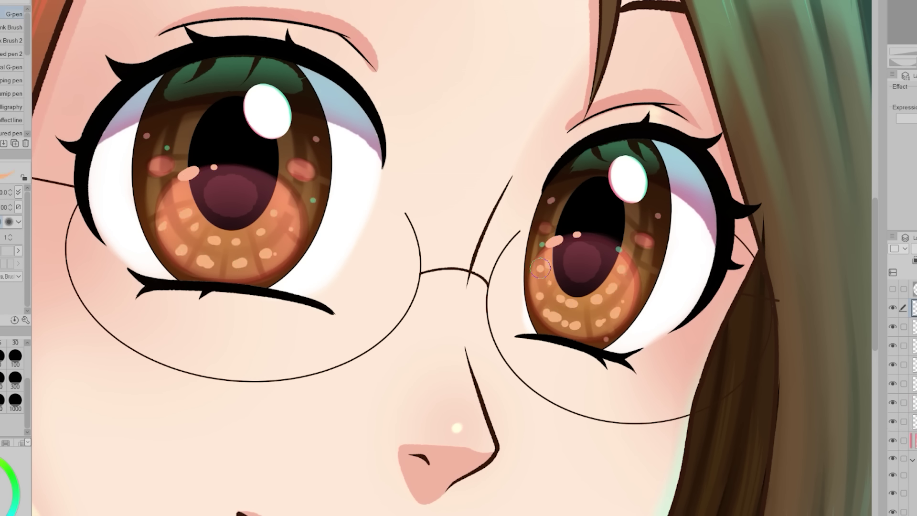
key(ctrl+minus)
click(889, 307)
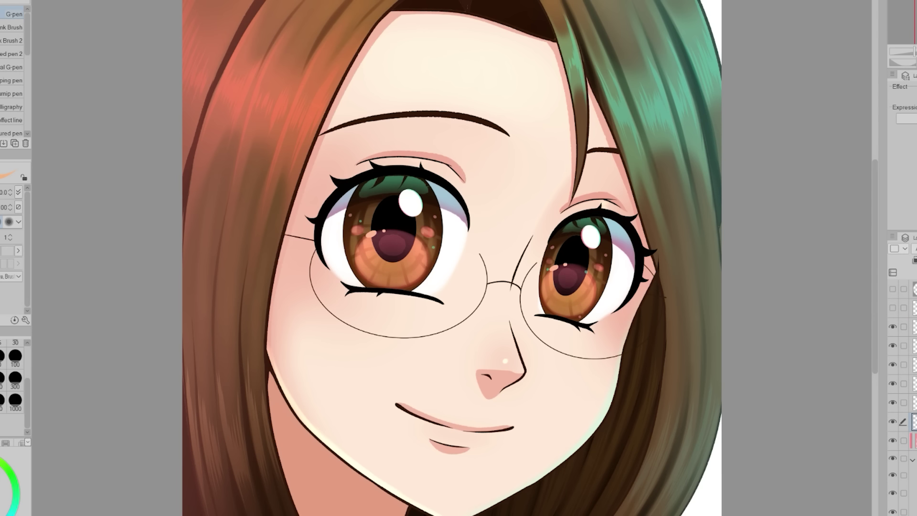
Airbrush the lashes and eye outlines magenta on the larger eye and teal on the smaller eye.
key(ctrl+minus)
key(b)
mouse_move(452, 266)
mouse_down()
mouse_move(549, 381)
mouse_move(614, 239)
mouse_up()
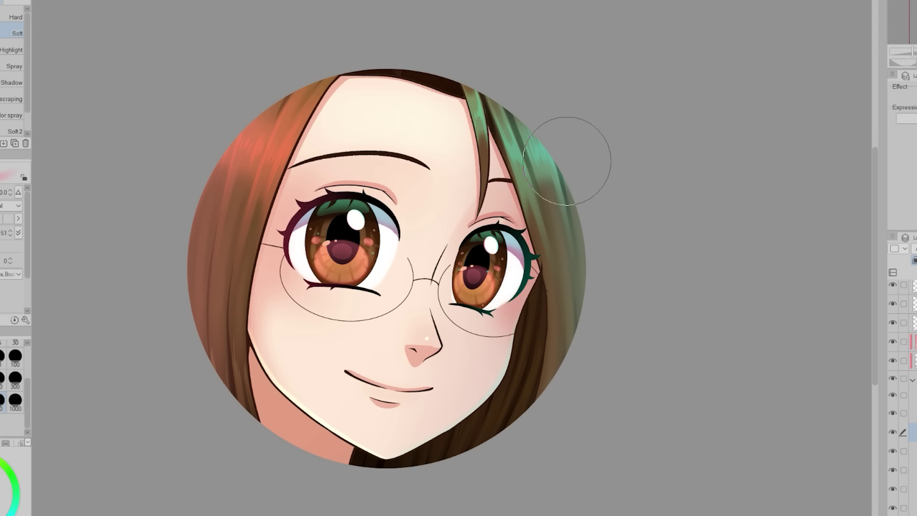
key(ctrl+plus)
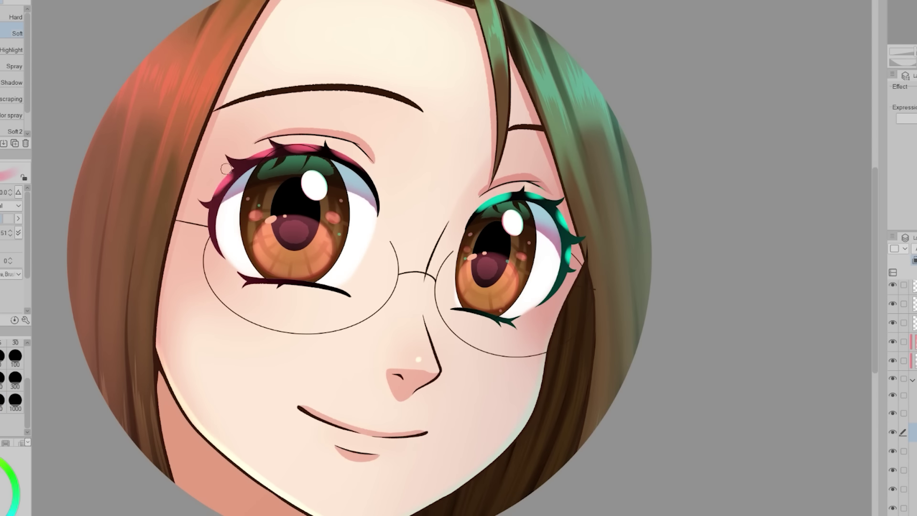